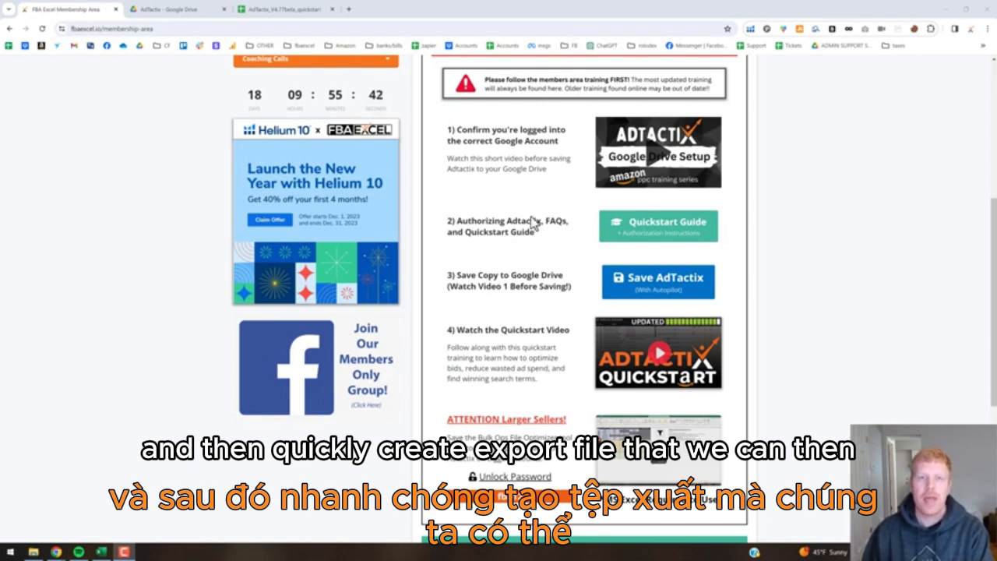
# Bring up the FBA Excel members area page in the browser and scroll to the optimizer download.
pyautogui.click(312, 102)
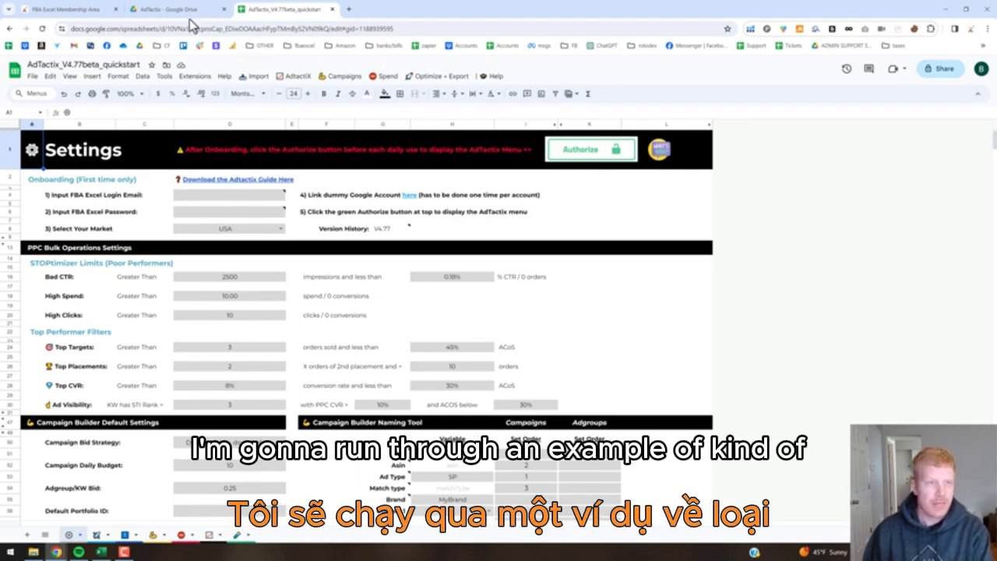
pyautogui.click(94, 10)
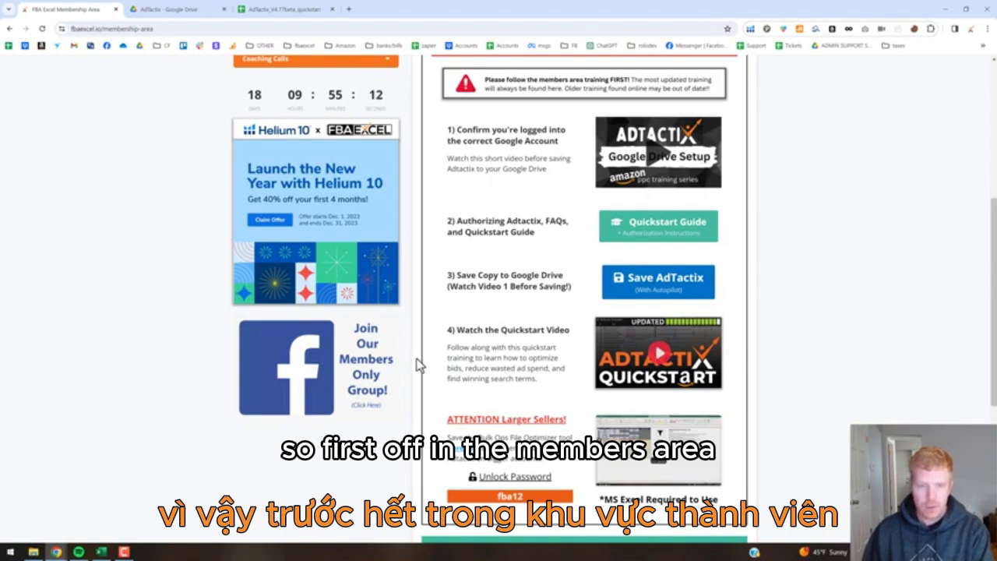
pyautogui.scroll(2, 417, 363)
pyautogui.scroll(3, 417, 364)
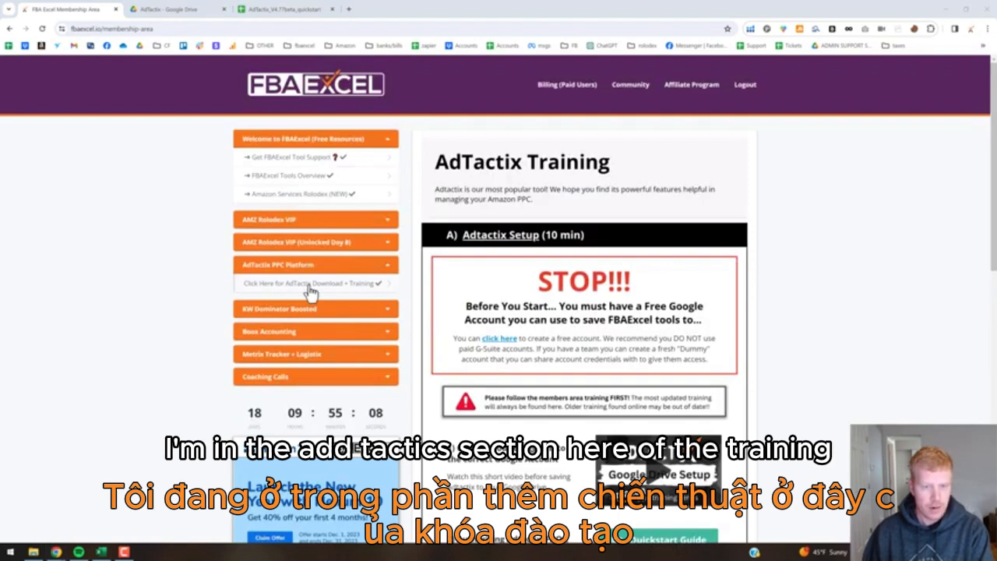
pyautogui.scroll(-4, 481, 337)
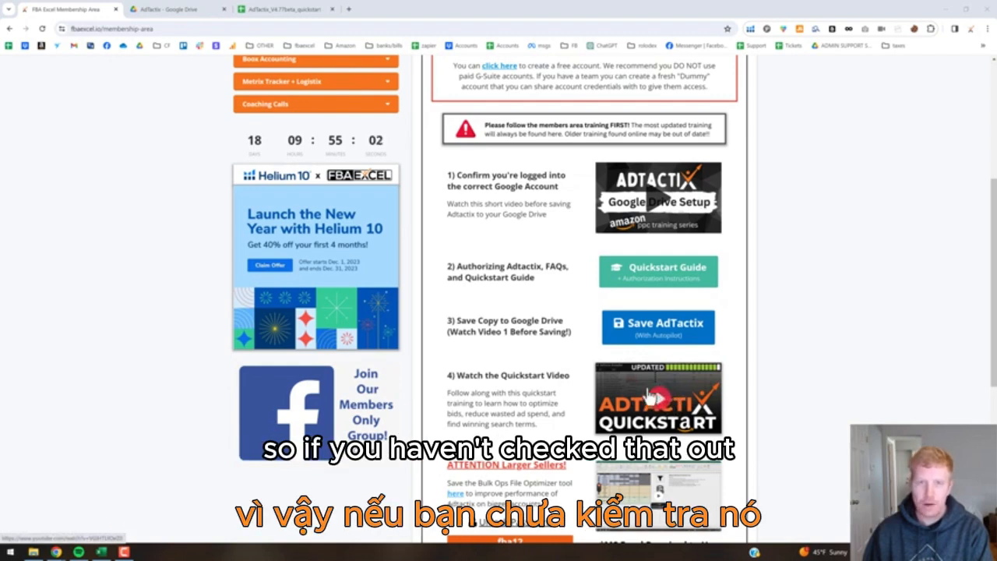
pyautogui.scroll(-1, 617, 399)
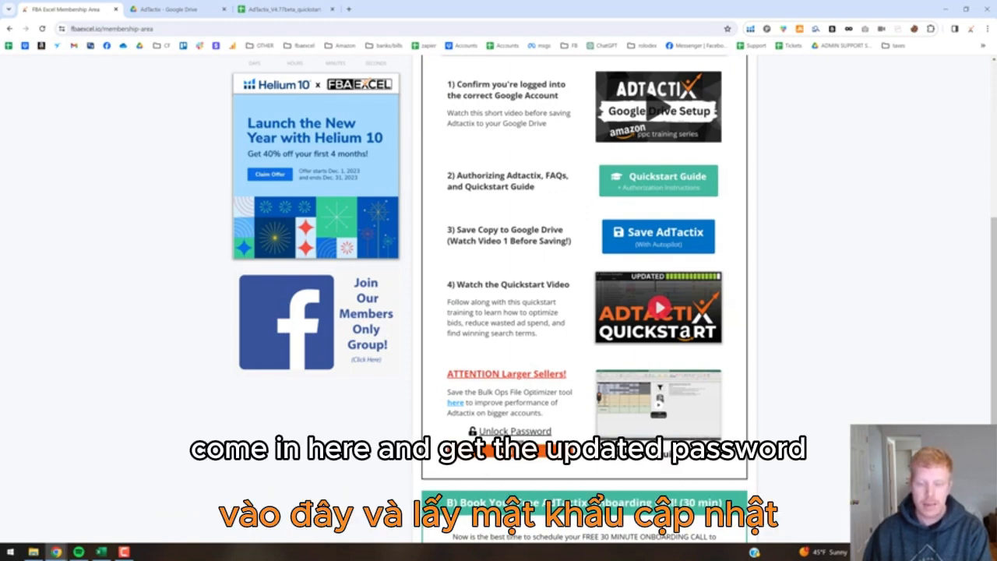
# Download Bulk Ops File Optimizer V1.1.xlsb from Google Drive to the Desktop.
pyautogui.click(461, 404)
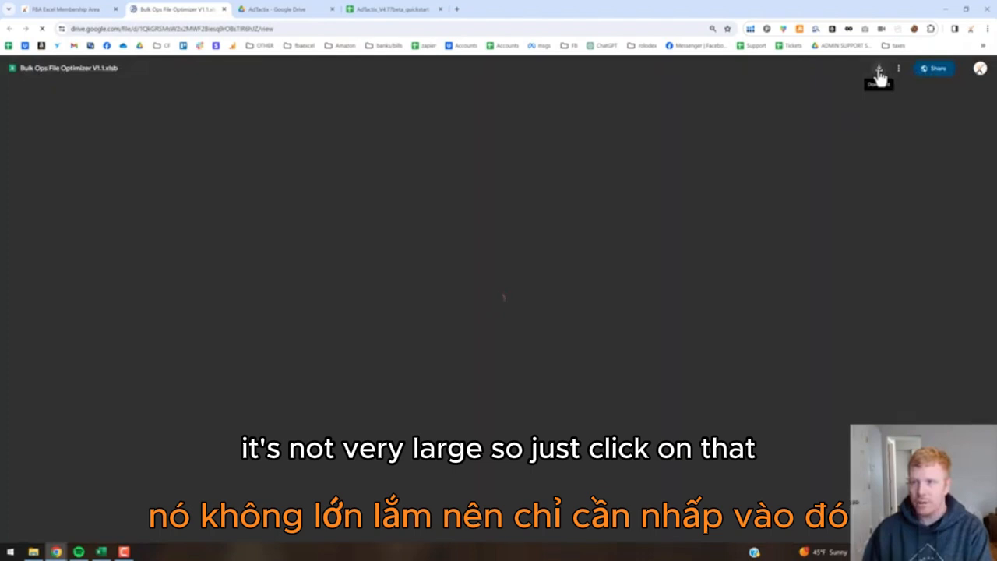
pyautogui.click(879, 70)
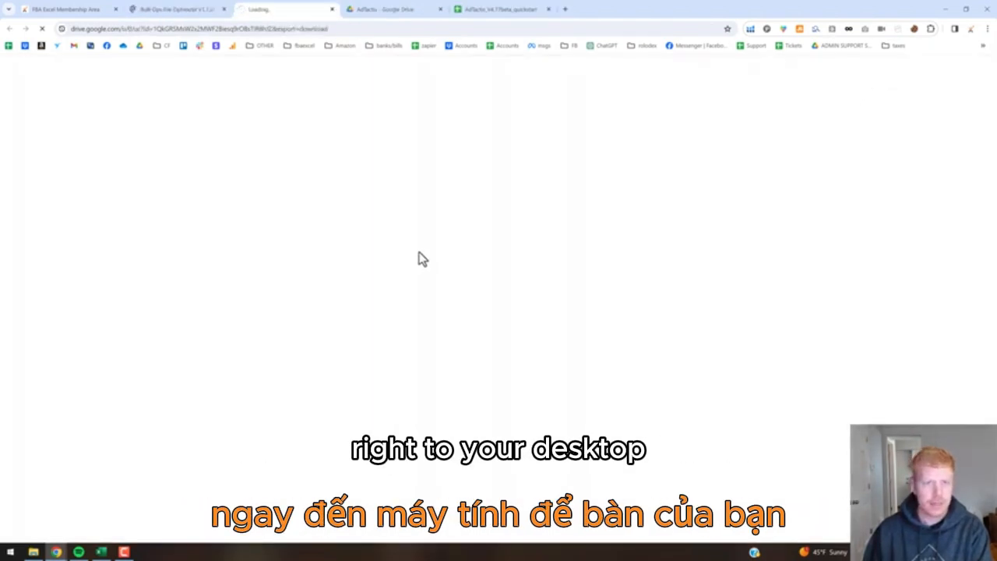
pyautogui.click(85, 128)
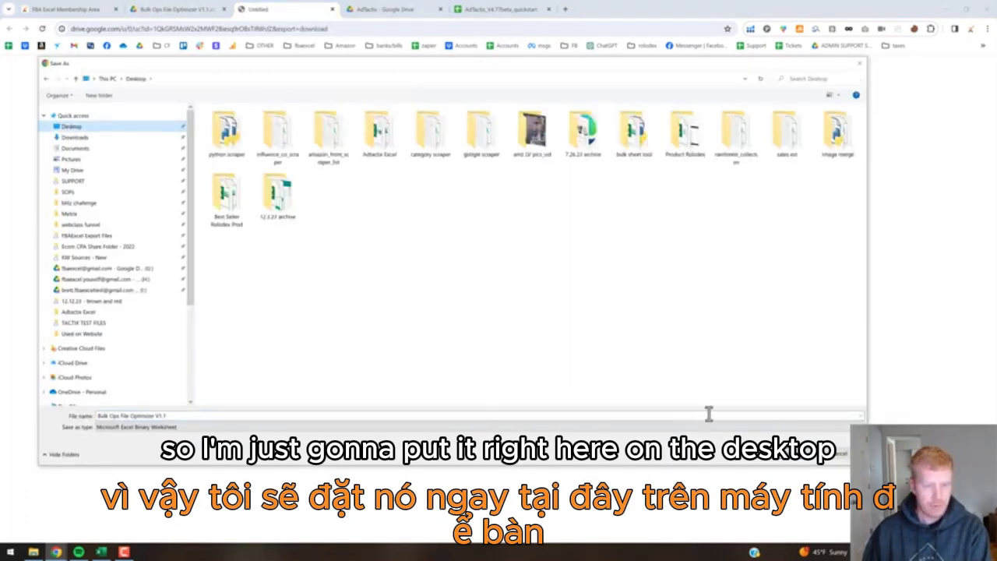
pyautogui.click(795, 458)
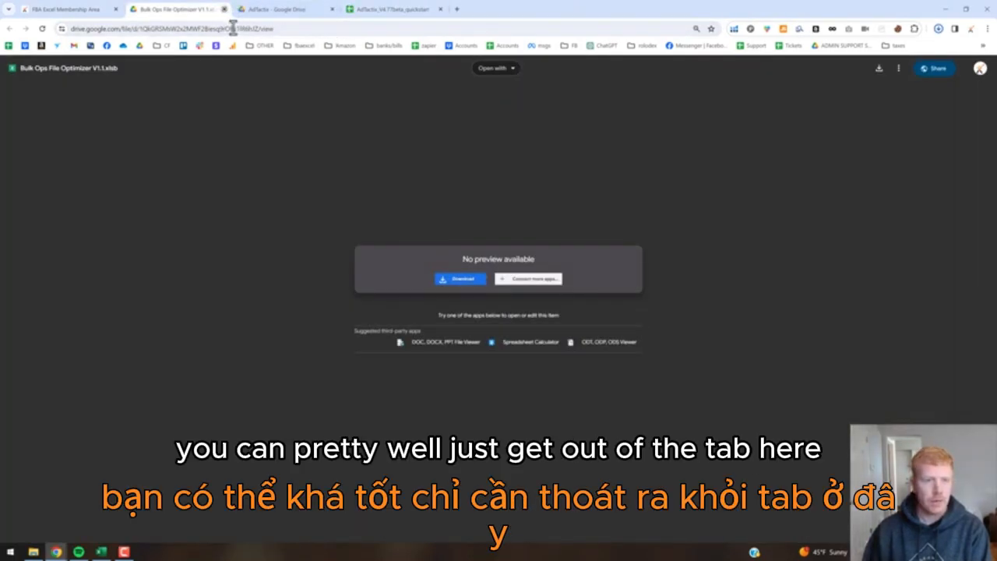
# Move the Bulk Ops File Optimizer into a new 'bulk sheet optimizer tool' desktop folder and open it.
pyautogui.click(224, 10)
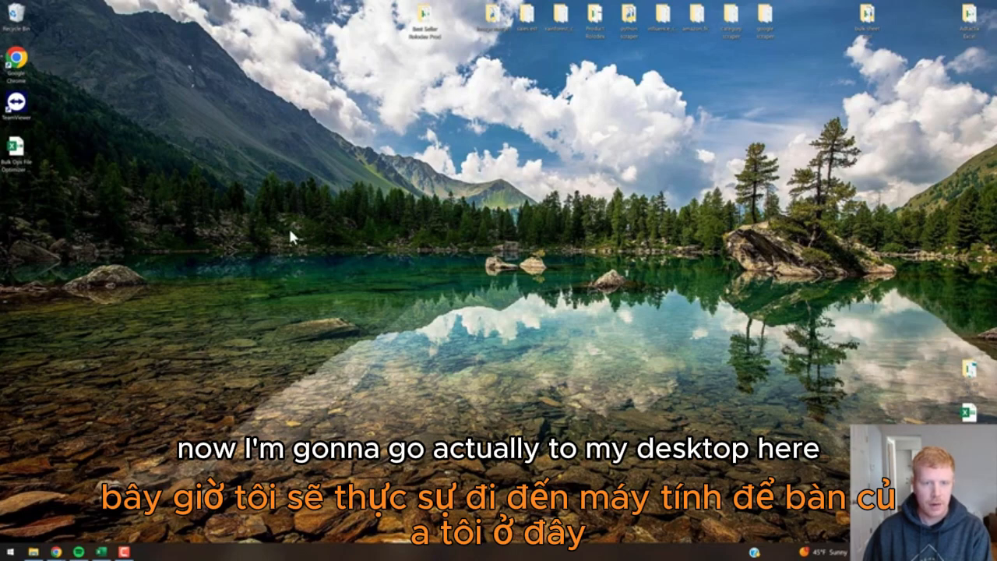
pyautogui.rightClick(288, 229)
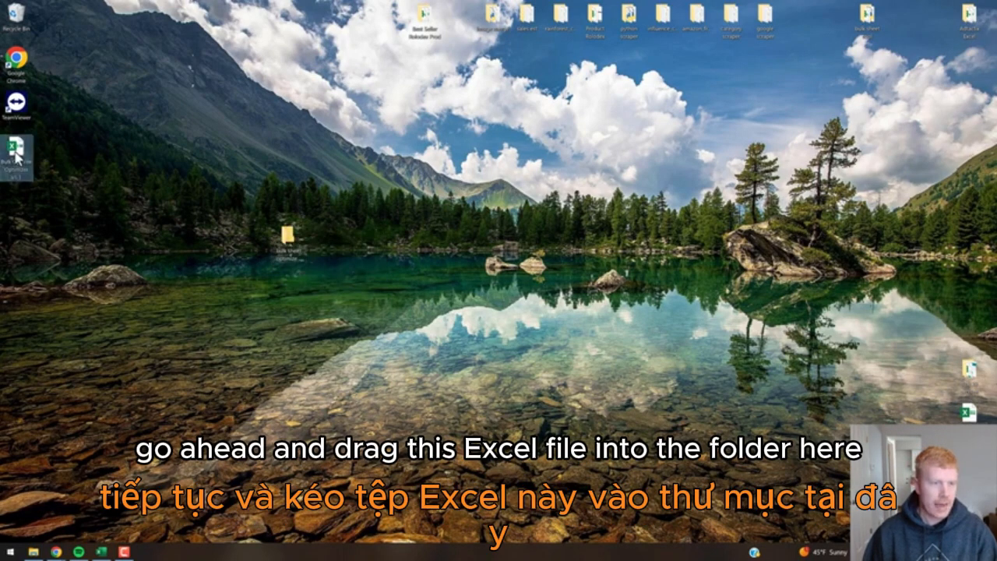
pyautogui.moveTo(20, 152); pyautogui.dragTo(290, 240)
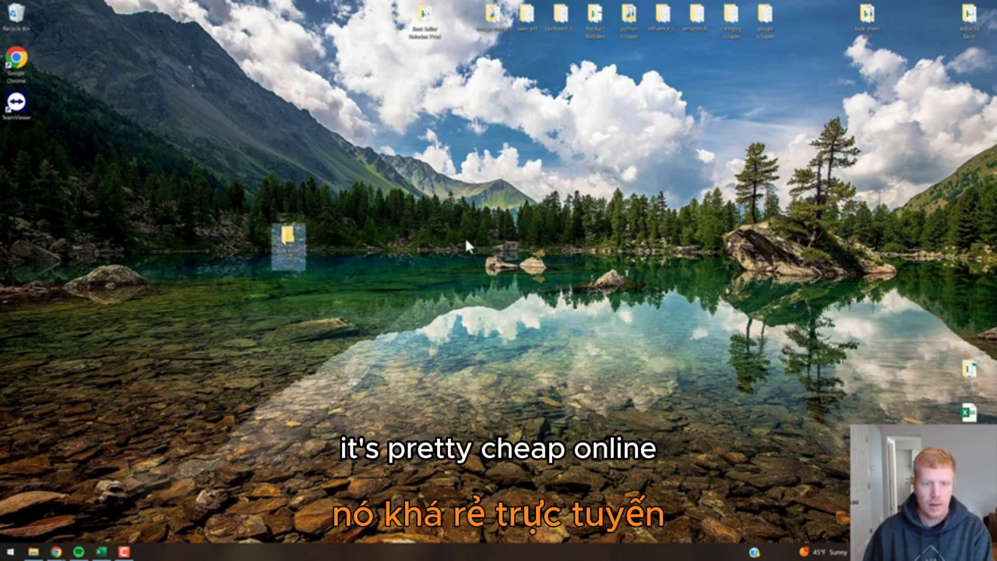
pyautogui.doubleClick(287, 235)
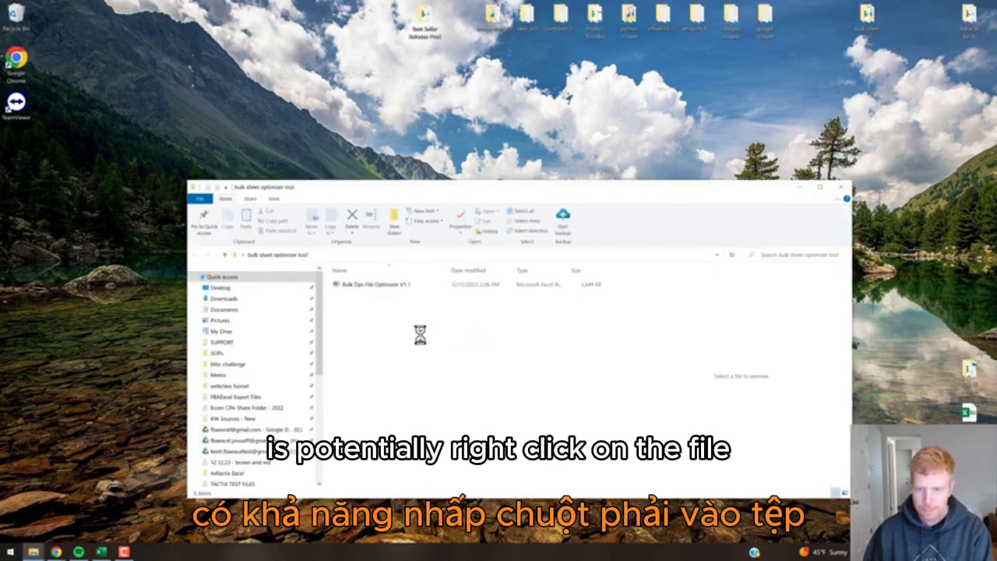
# Unblock Bulk Ops File Optimizer V1.1 in its Properties, then open it in Excel.
pyautogui.click(373, 289)
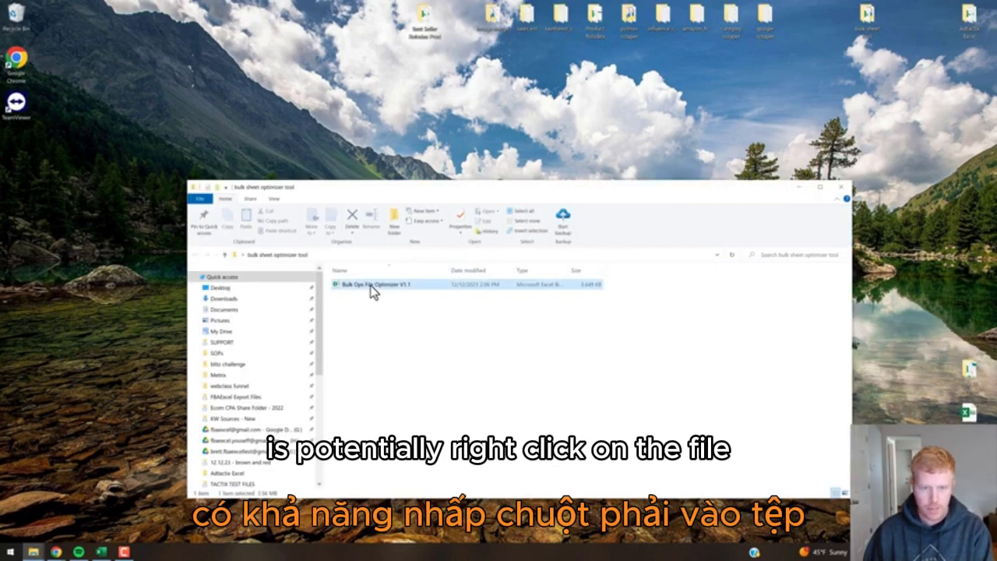
pyautogui.rightClick(371, 287)
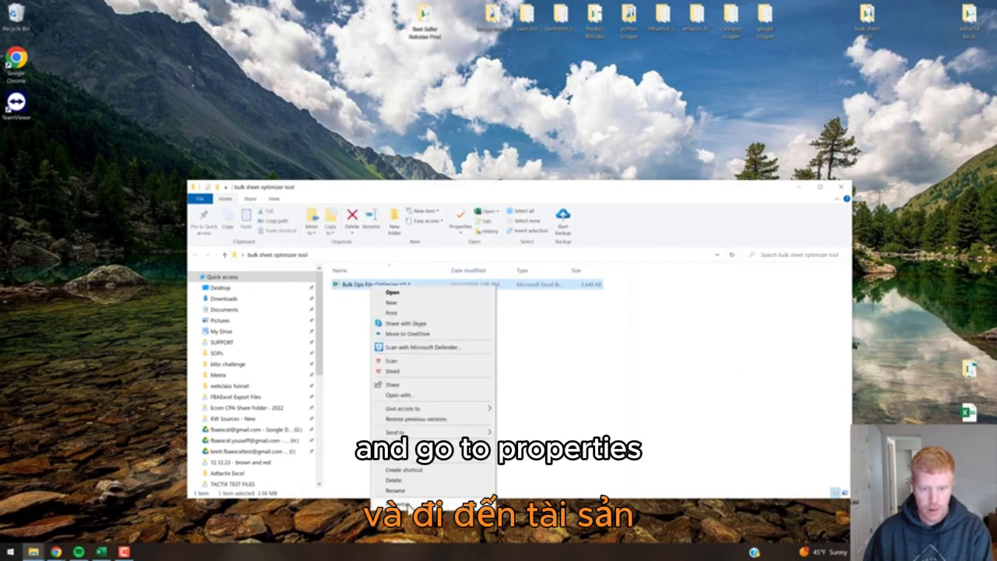
pyautogui.click(406, 506)
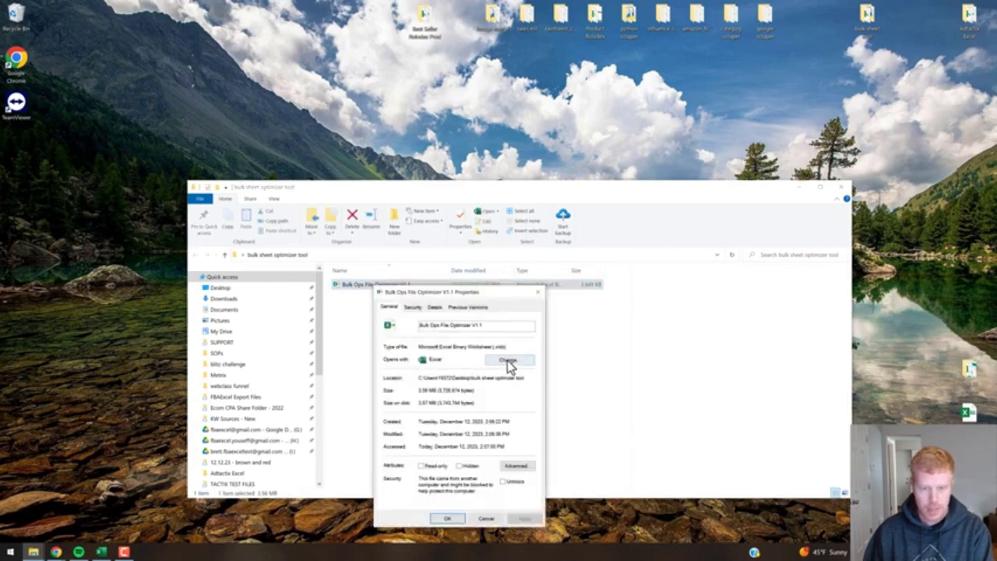
pyautogui.click(503, 482)
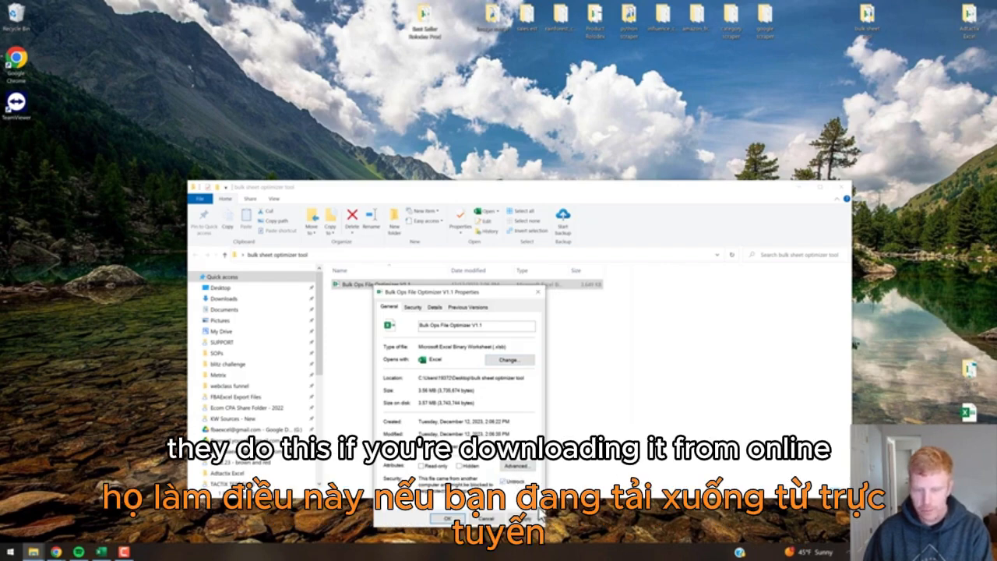
pyautogui.click(447, 519)
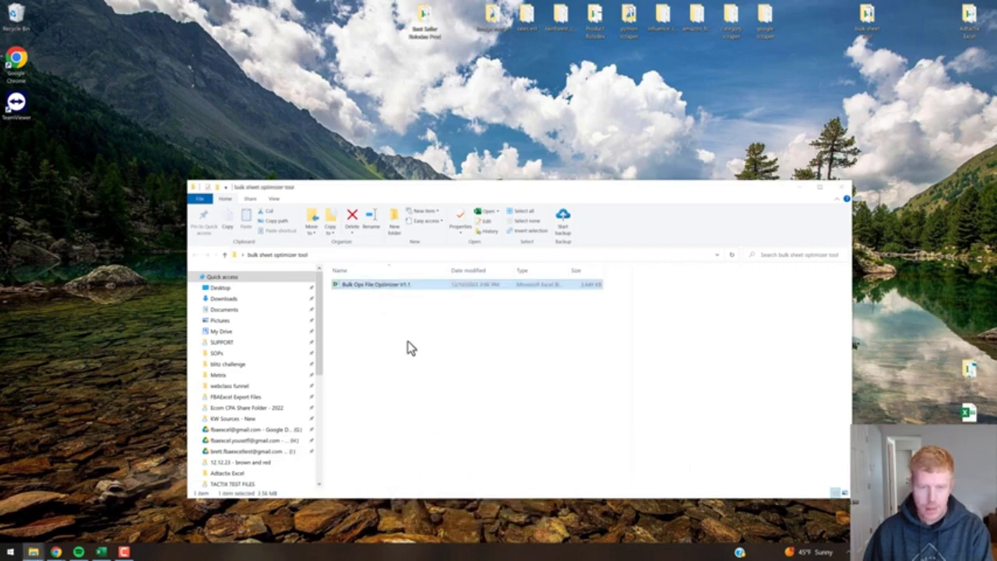
pyautogui.click(407, 340)
pyautogui.doubleClick(370, 287)
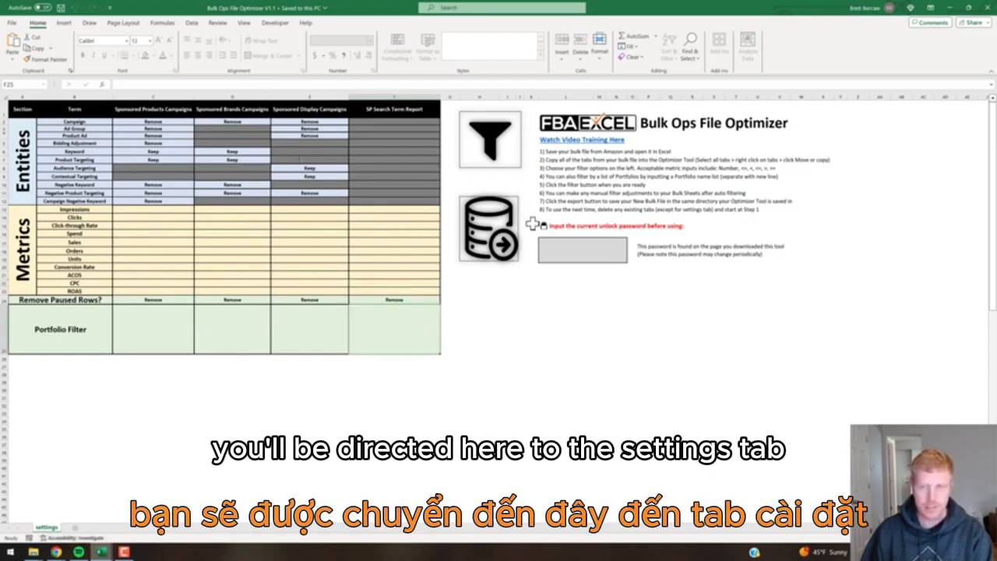
# Enter the unlock password into cell L17 of the optimizer's settings sheet.
pyautogui.click(566, 251)
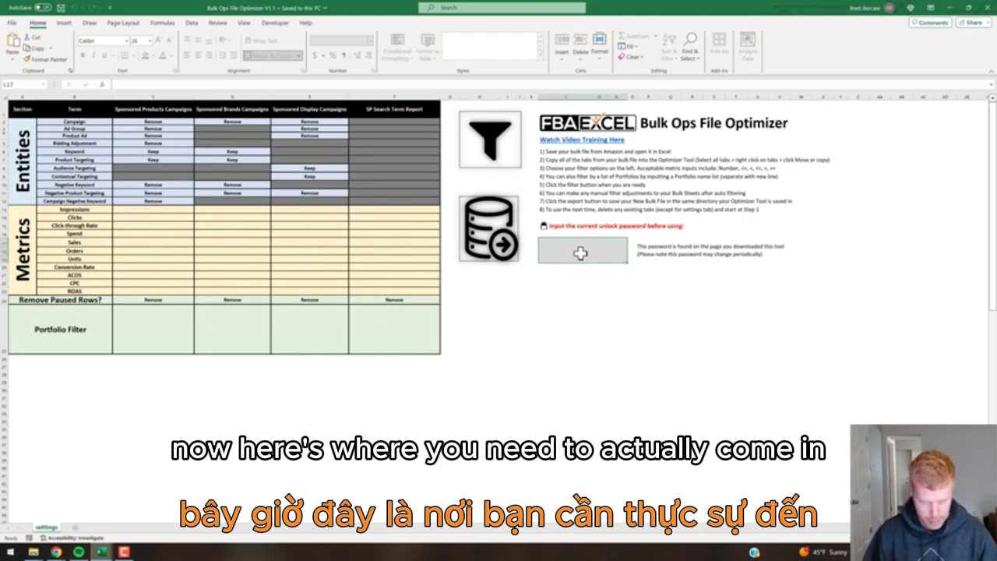
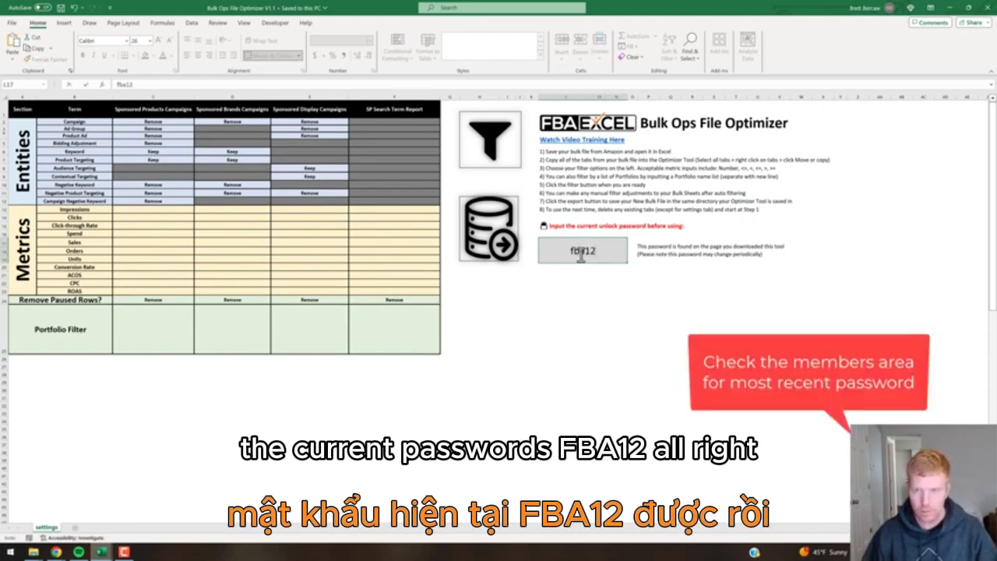
pyautogui.press('Return')
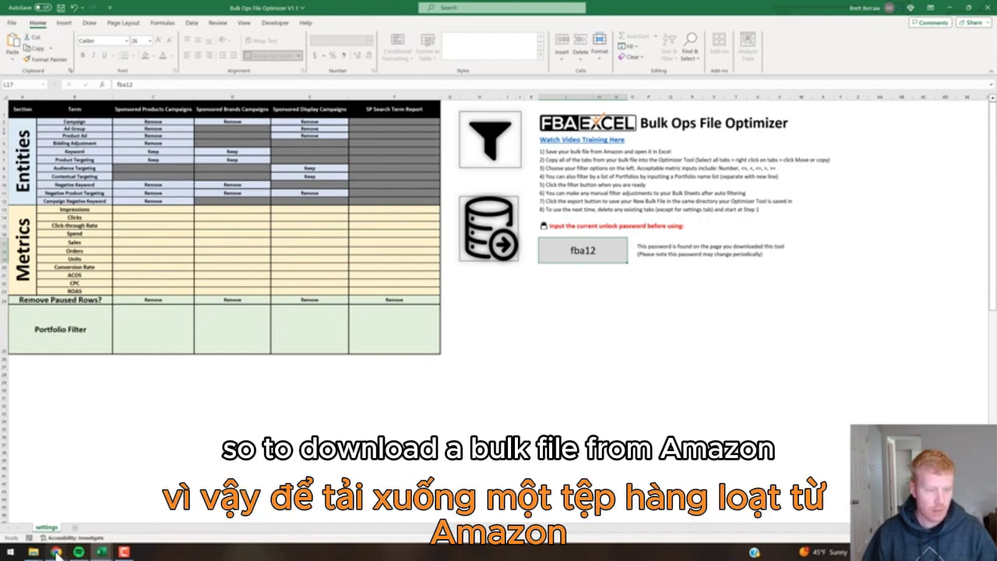
# In the AdTactix sheet, choose Import > Download & Import Bulk Ads File.
pyautogui.moveTo(57, 552)
pyautogui.click(74, 528)
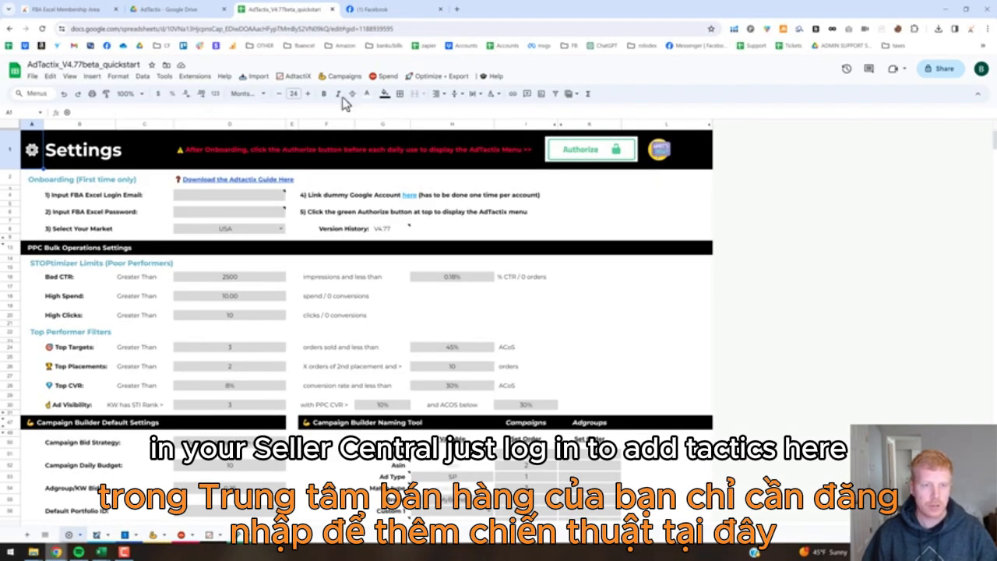
pyautogui.click(257, 77)
pyautogui.click(278, 109)
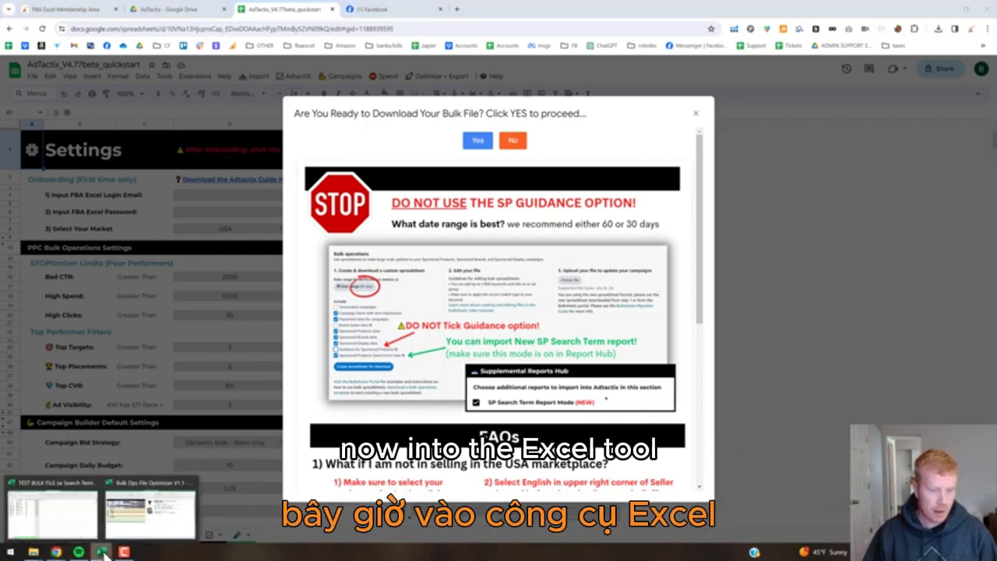
# Bring the TEST BULK FILE workbook to the front and group all five of its sheet tabs.
pyautogui.click(145, 514)
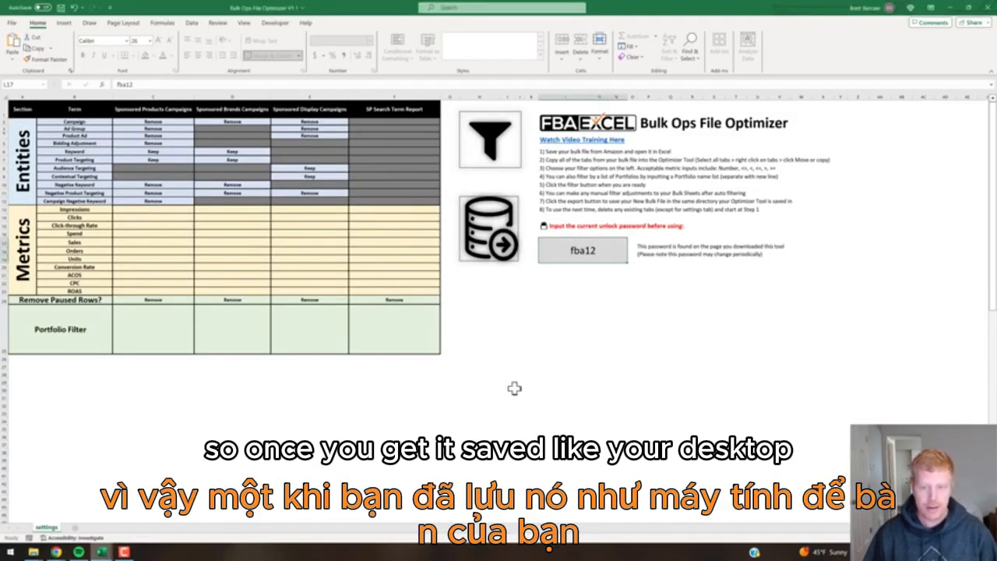
pyautogui.moveTo(102, 553)
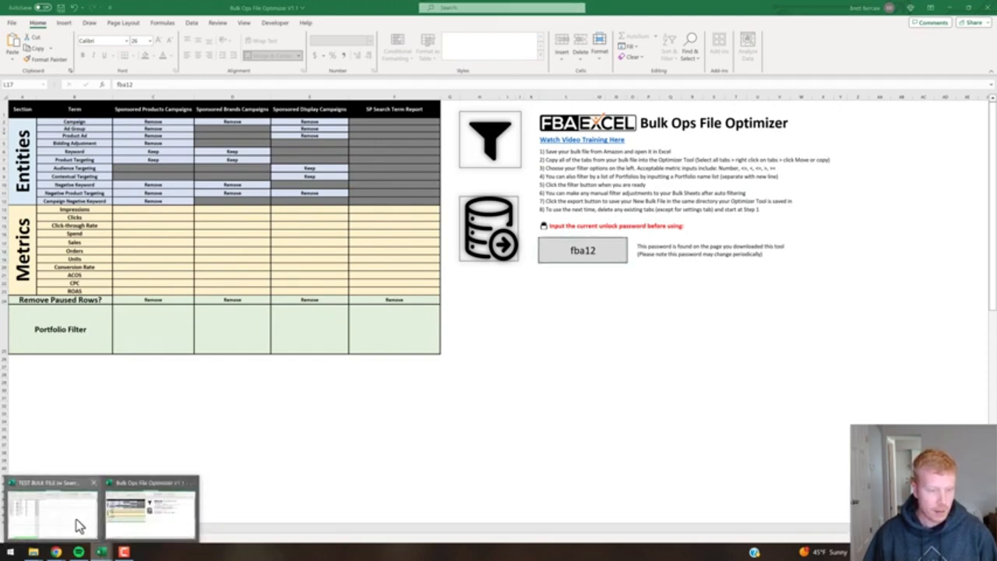
pyautogui.click(78, 527)
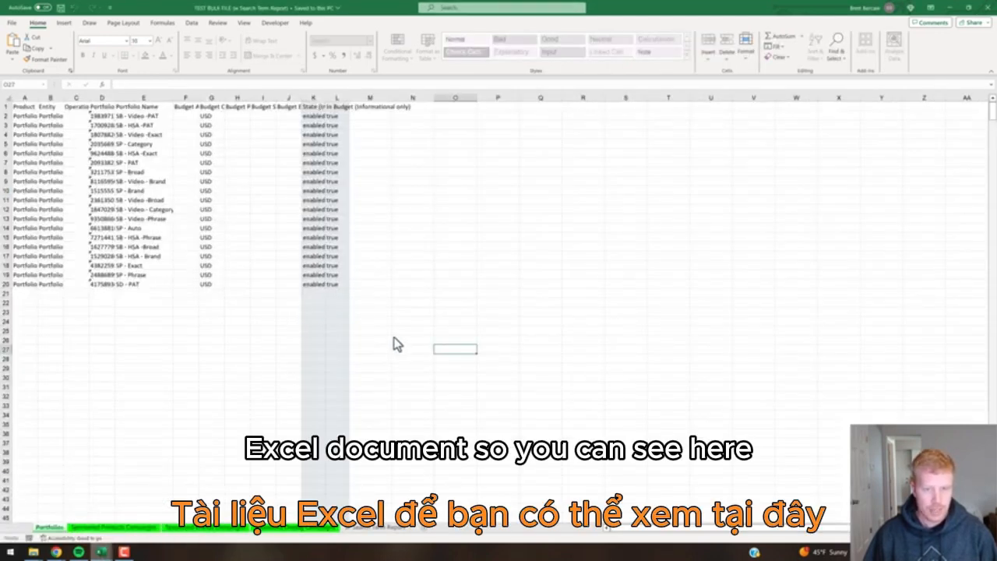
pyautogui.click(413, 321)
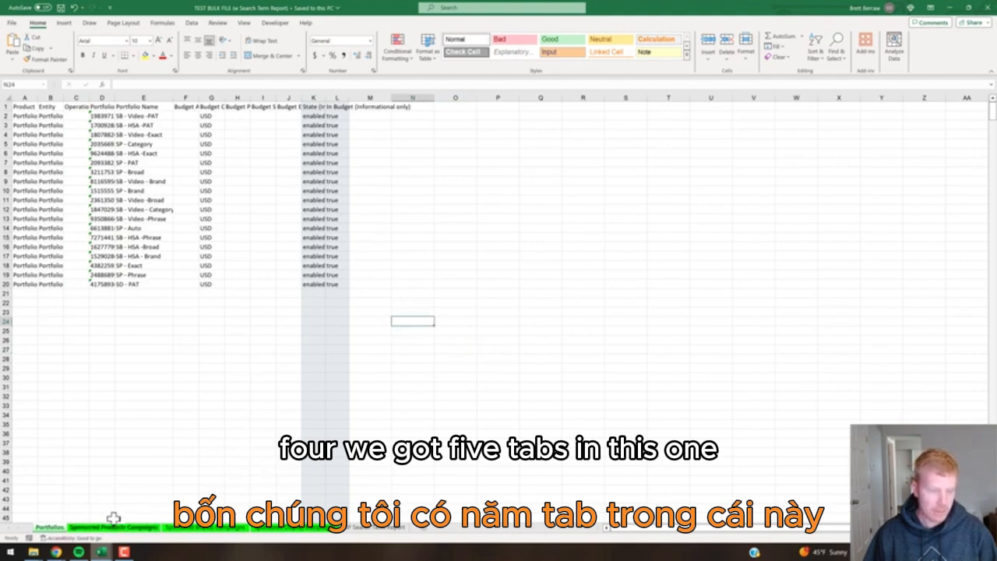
pyautogui.keyDown('shift'); pyautogui.click(363, 528); pyautogui.keyUp('shift')
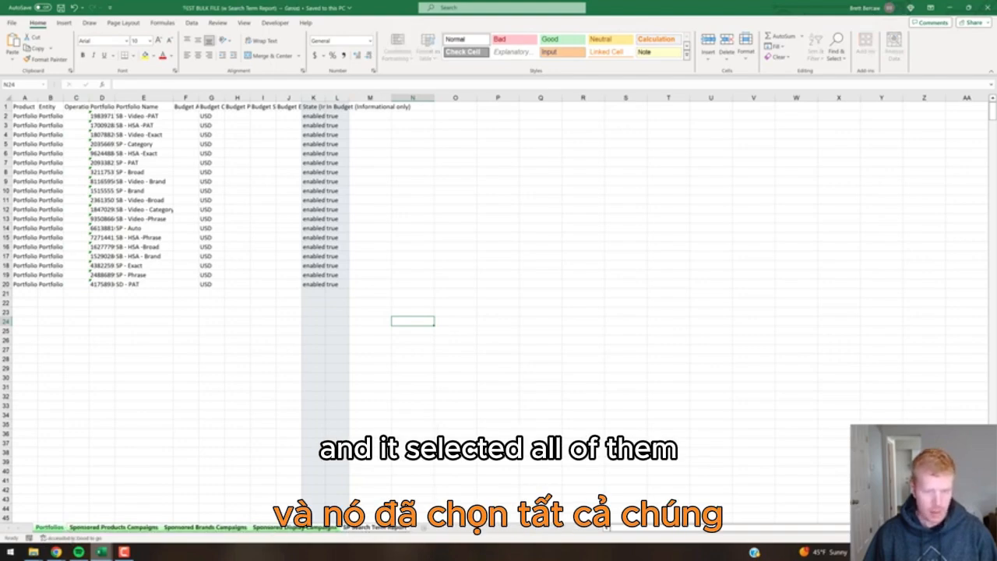
pyautogui.click(310, 530)
# Copy the five grouped sheets to the end of the Bulk Ops File Optimizer workbook.
pyautogui.rightClick(310, 529)
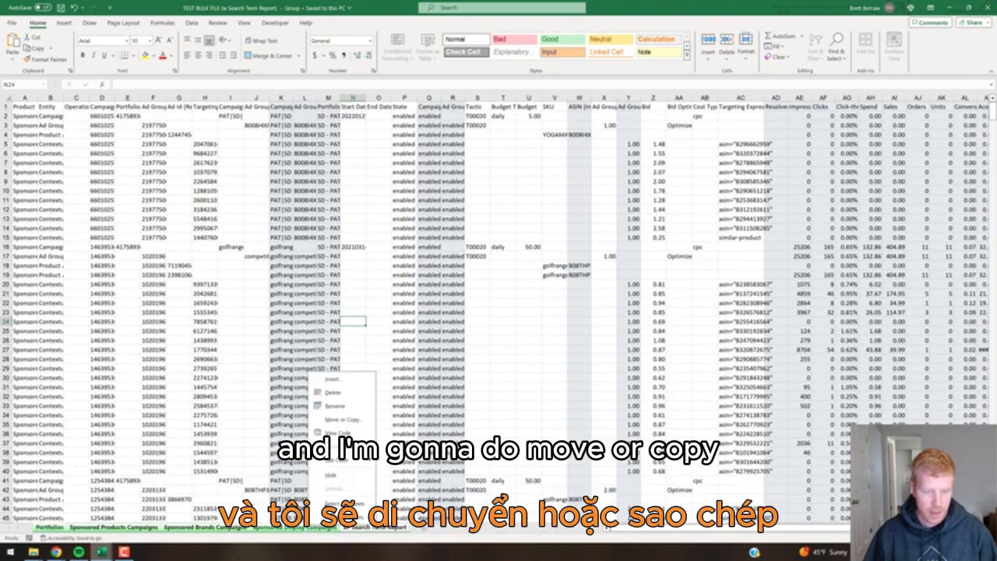
pyautogui.click(348, 421)
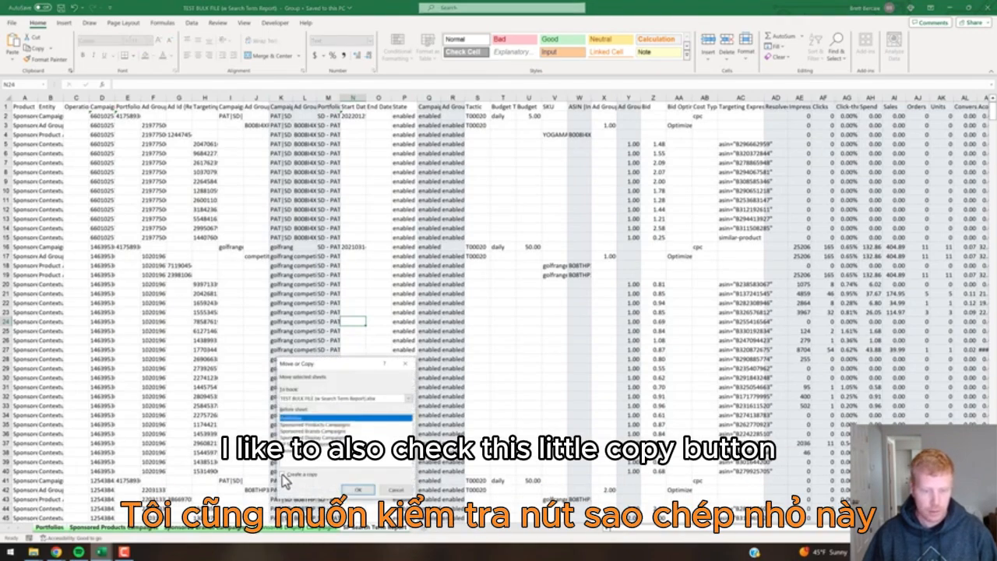
pyautogui.click(284, 475)
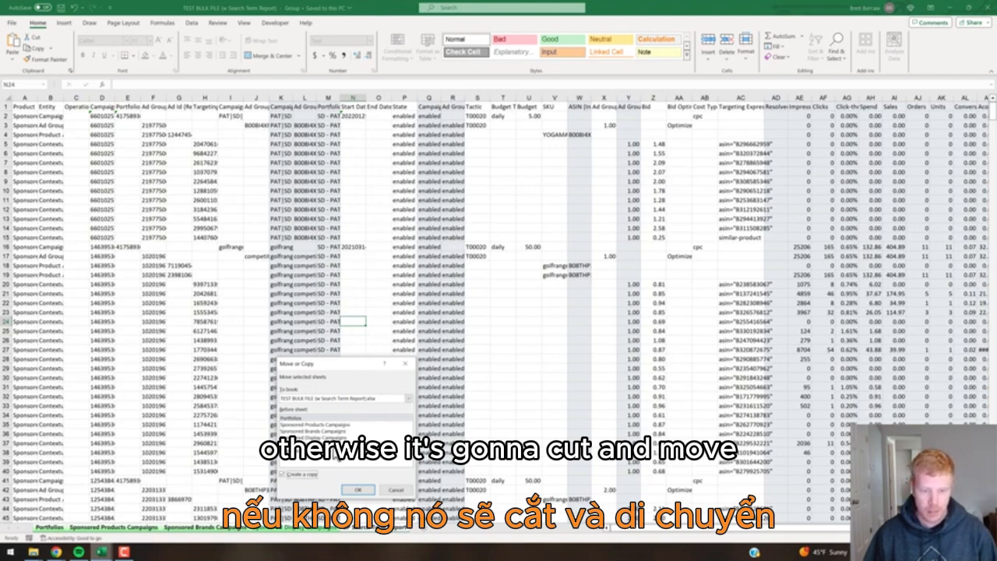
pyautogui.click(408, 399)
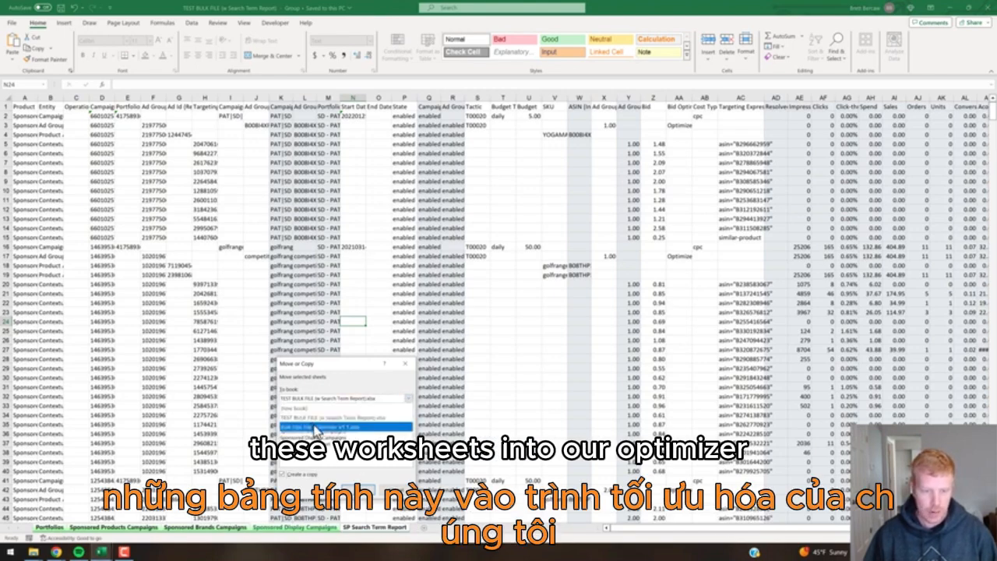
pyautogui.click(316, 428)
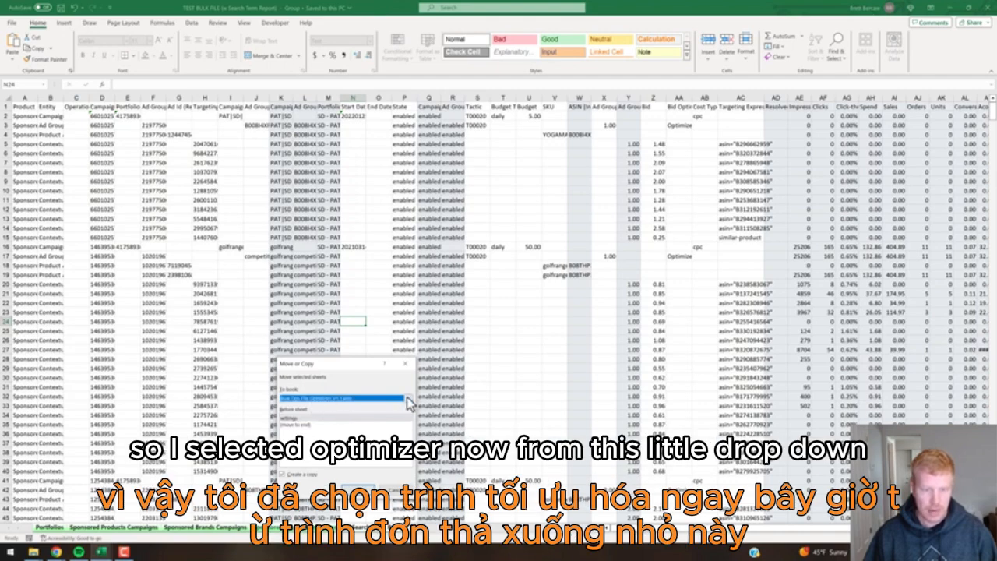
pyautogui.click(335, 424)
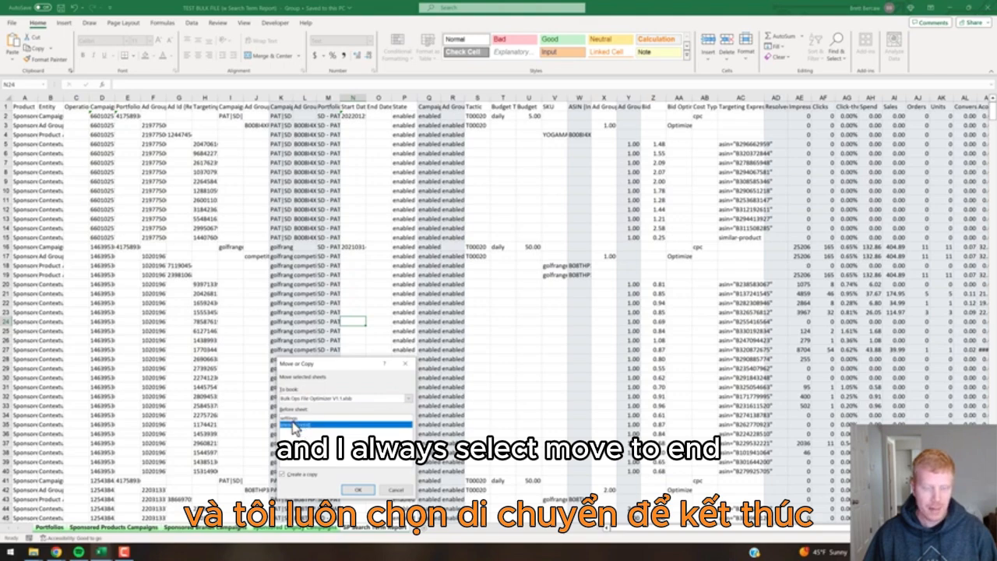
pyautogui.click(360, 491)
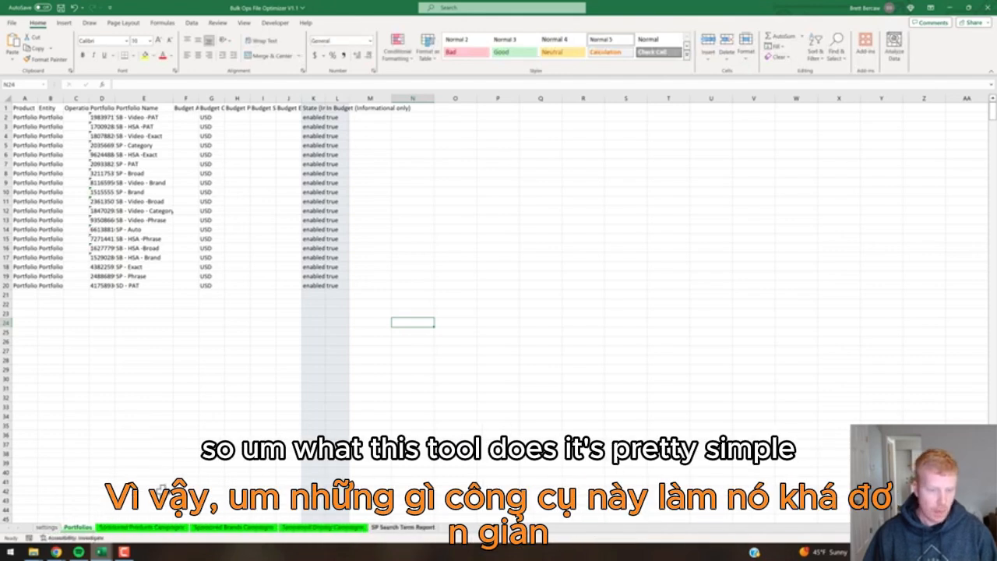
# Go to the optimizer's settings sheet and review the Sponsored Products Campaign Keep/Remove choices.
pyautogui.click(156, 480)
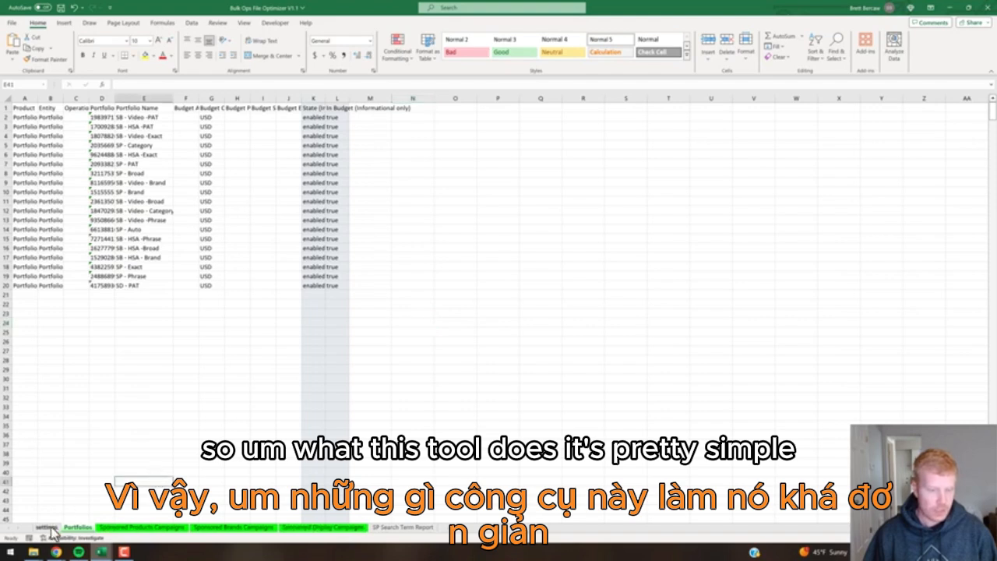
pyautogui.click(52, 530)
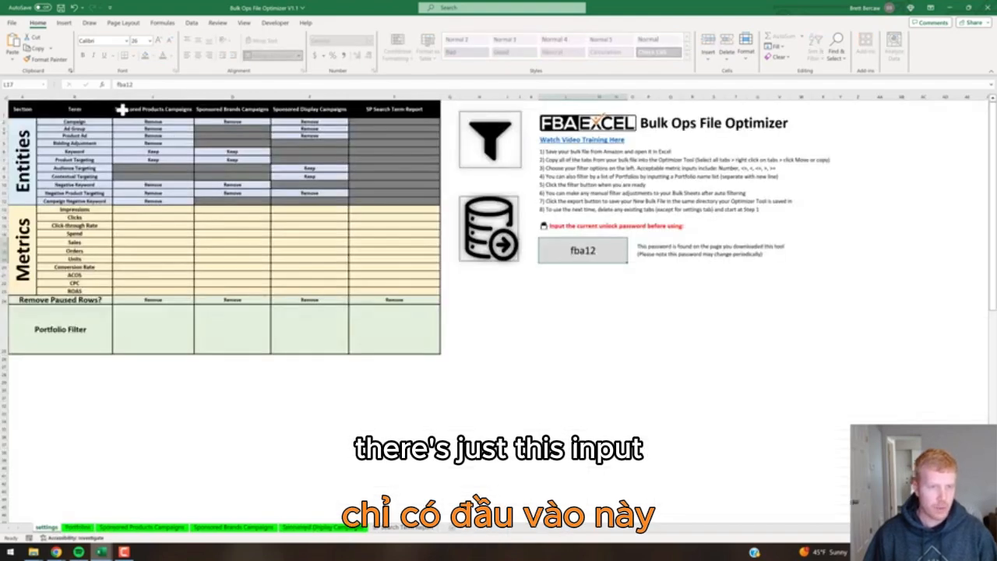
pyautogui.click(188, 121)
pyautogui.click(197, 122)
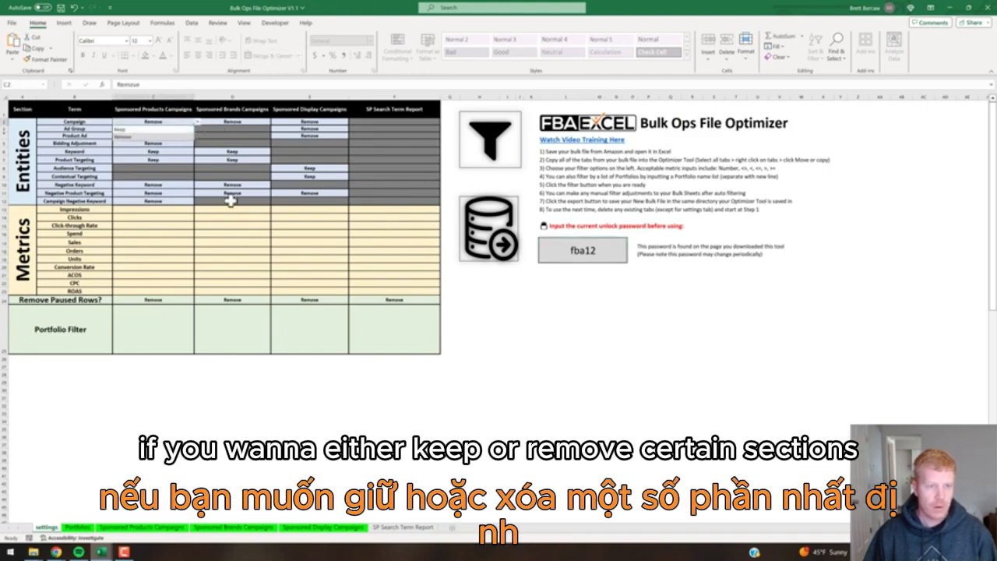
pyautogui.press('Escape')
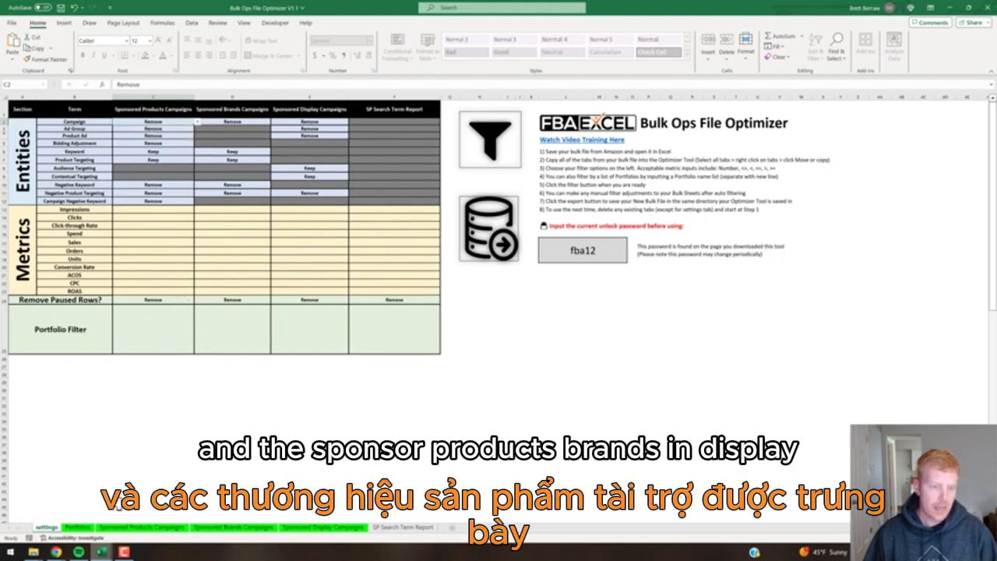
pyautogui.click(226, 251)
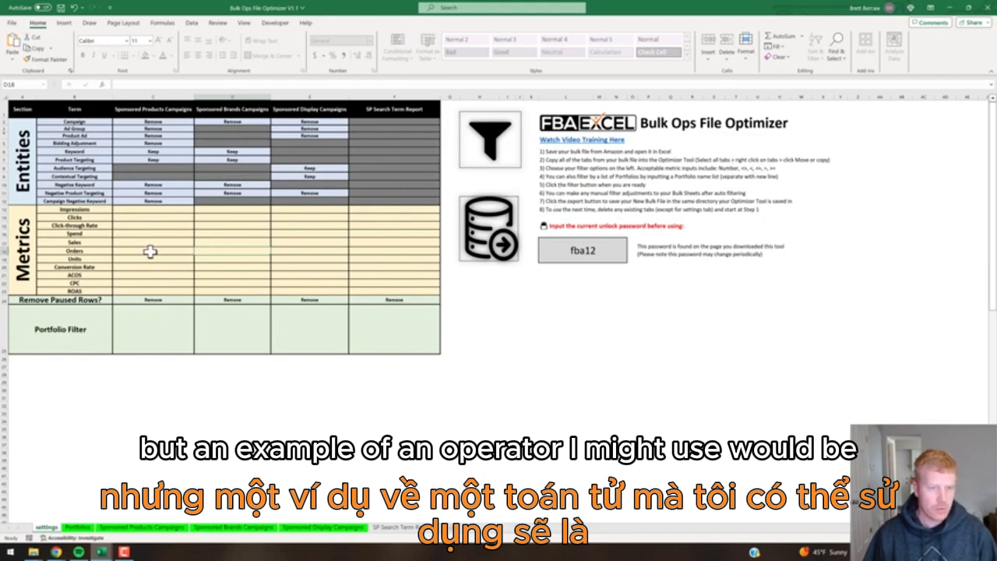
# Enter >0 in F18 as the SP Search Term Report Orders filter.
pyautogui.click(384, 251)
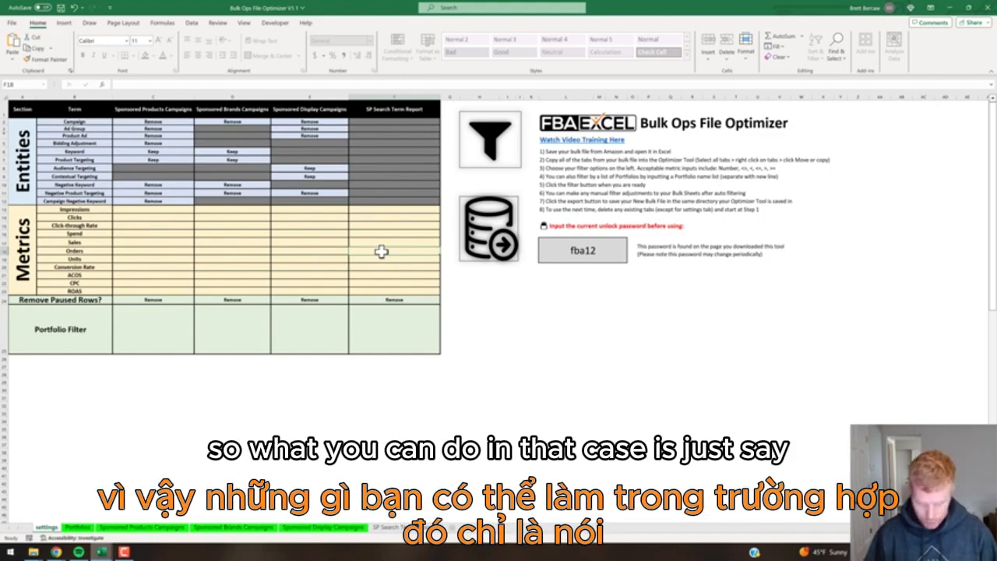
pyautogui.write('>')
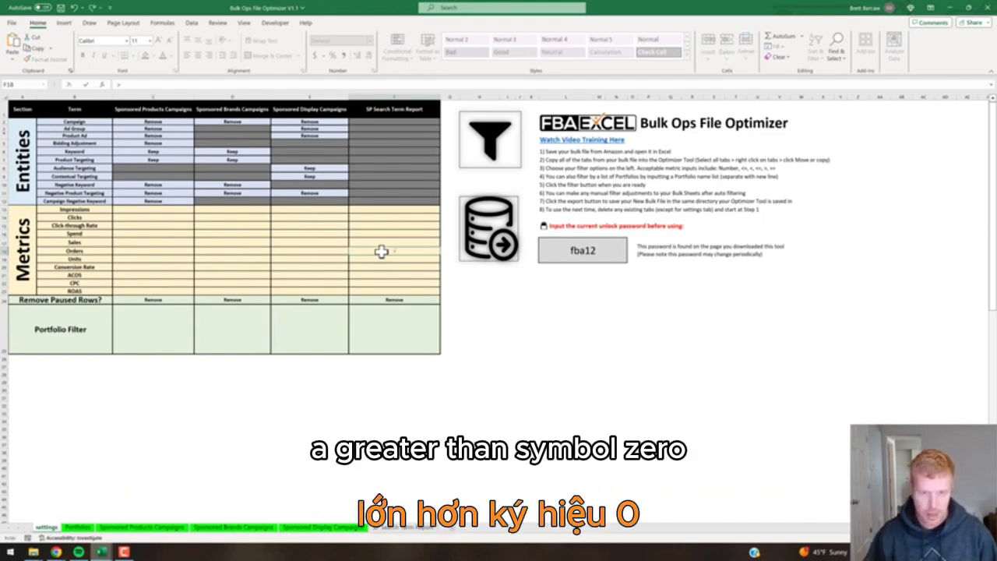
pyautogui.write('0')
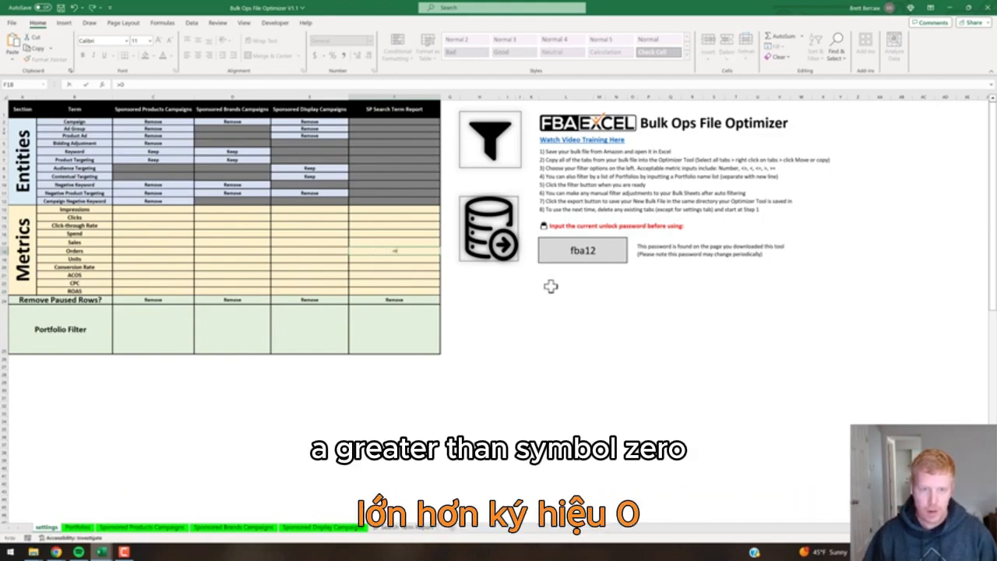
pyautogui.press('Return')
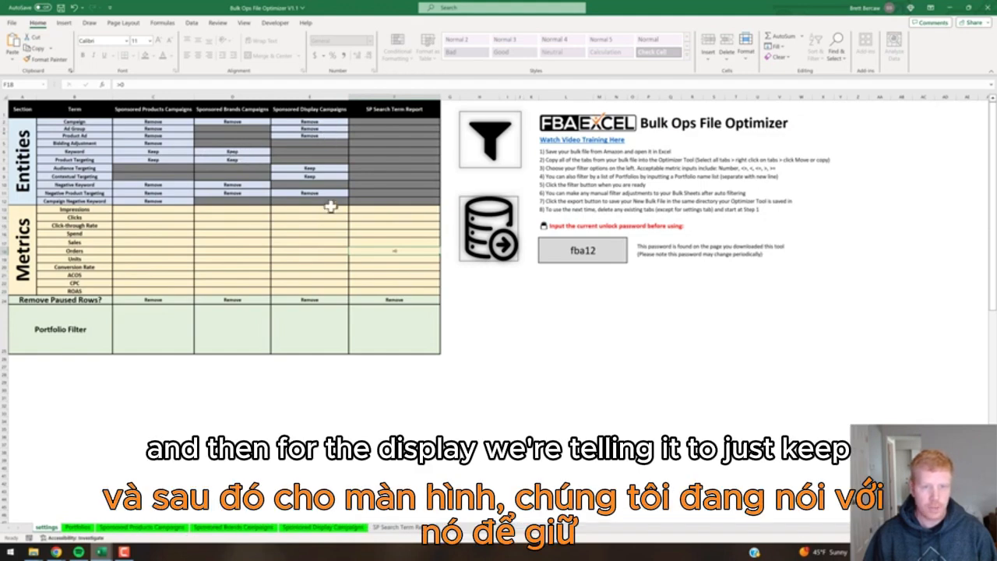
# Switch the Sponsored Products Bidding Adjustment and Campaign filters from Remove to Keep.
pyautogui.click(156, 143)
pyautogui.click(198, 144)
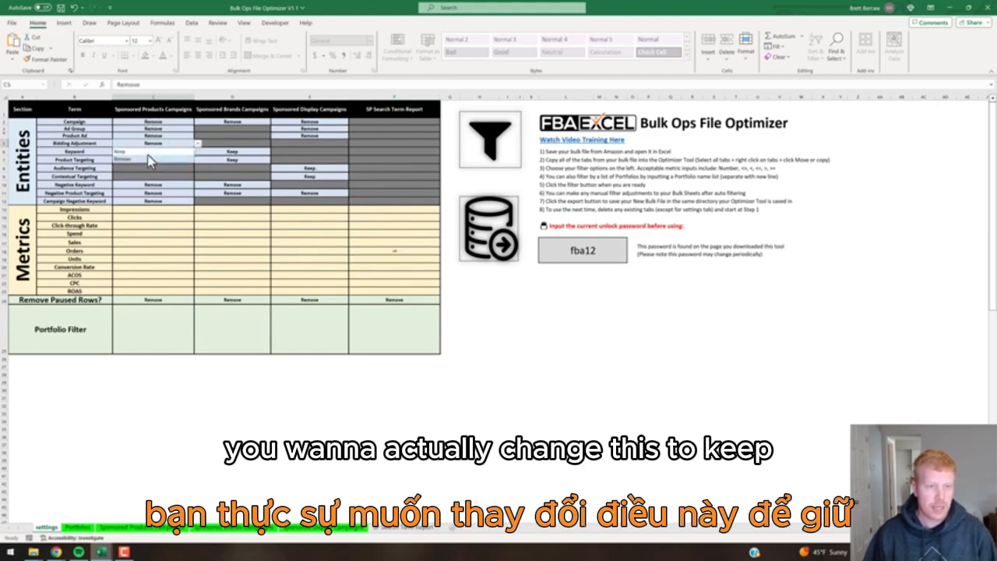
pyautogui.click(150, 158)
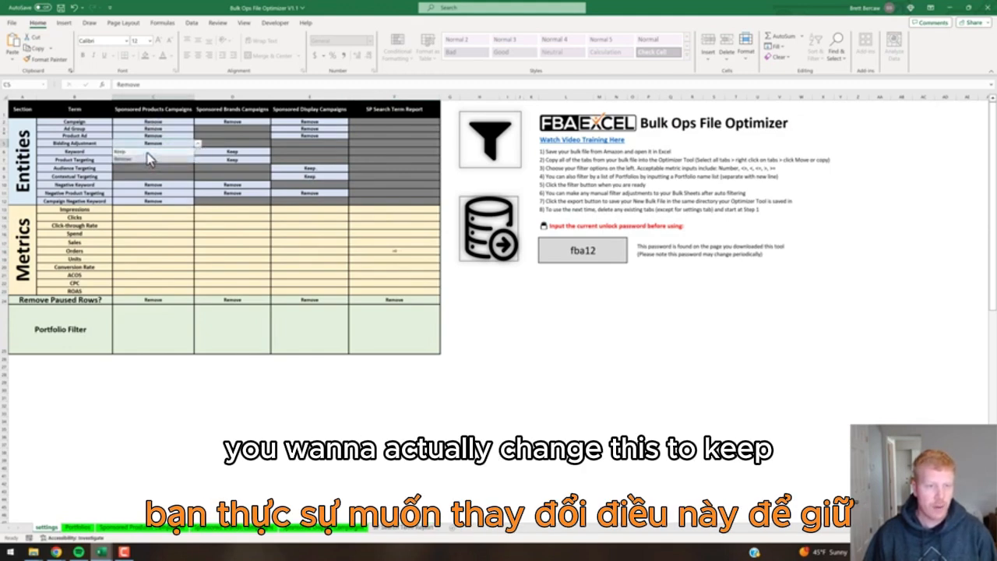
pyautogui.click(195, 124)
pyautogui.click(197, 123)
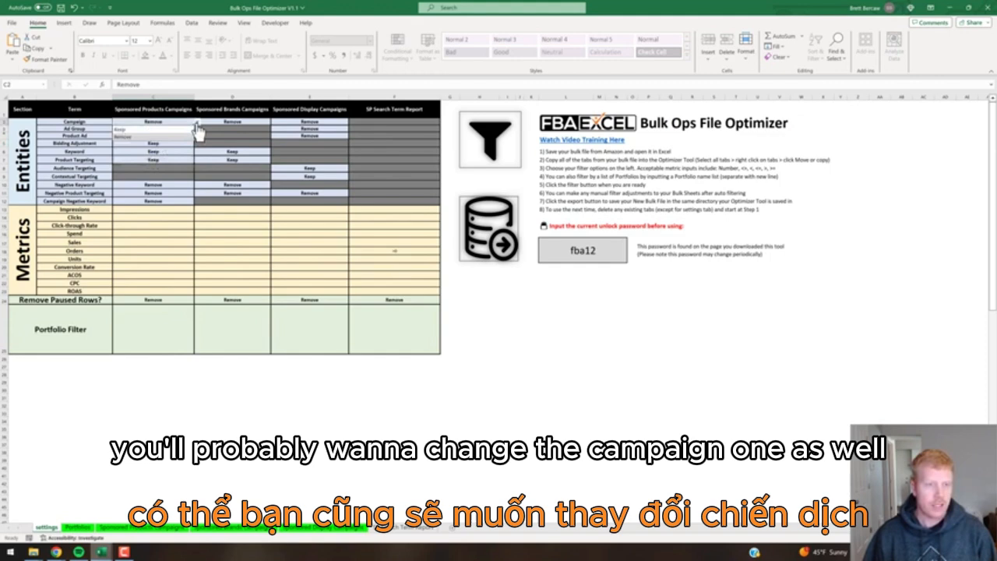
pyautogui.click(145, 128)
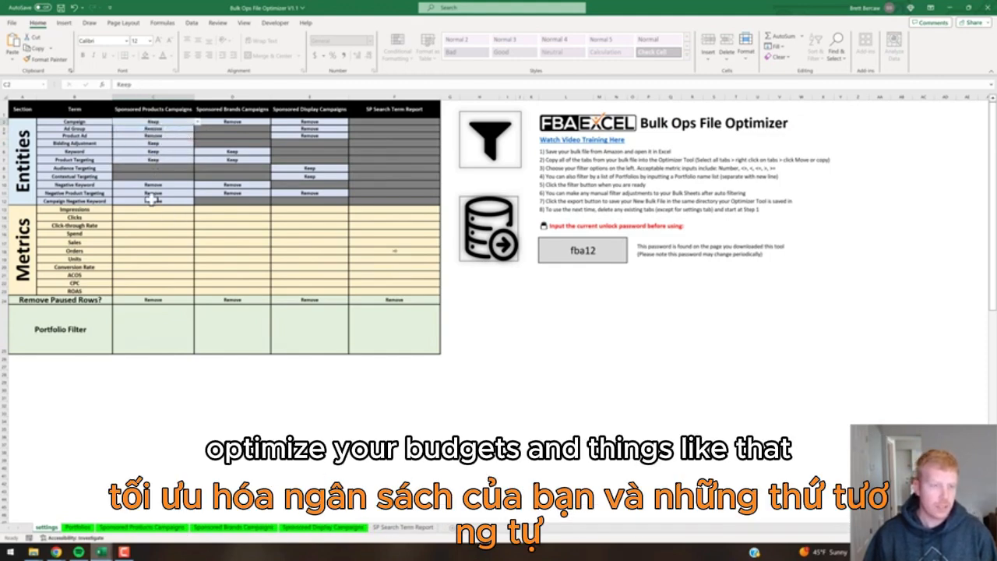
pyautogui.click(150, 300)
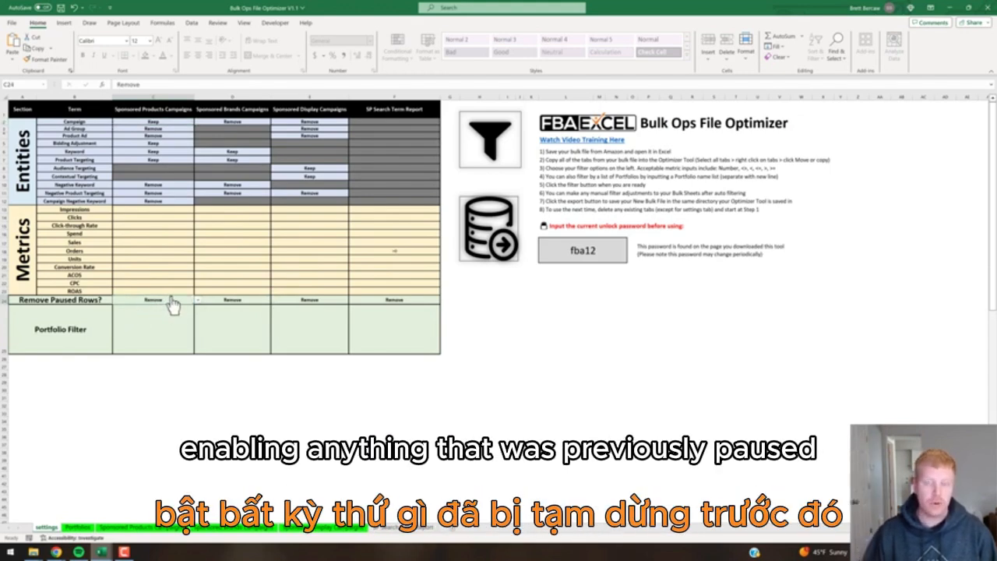
pyautogui.click(169, 328)
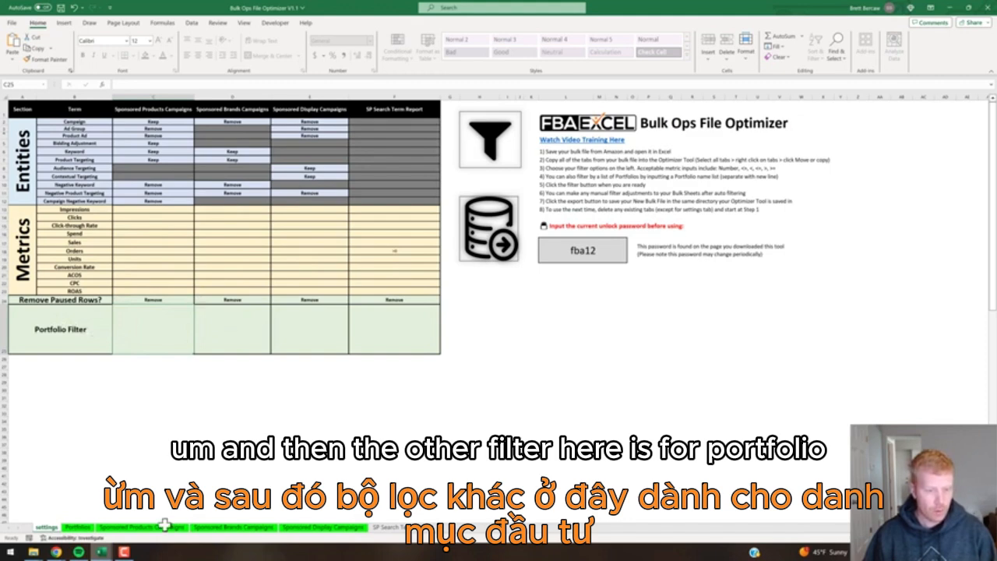
# Copy 'SP - Auto' from the Portfolios sheet into the Sponsored Products Portfolio Filter cell.
pyautogui.click(78, 528)
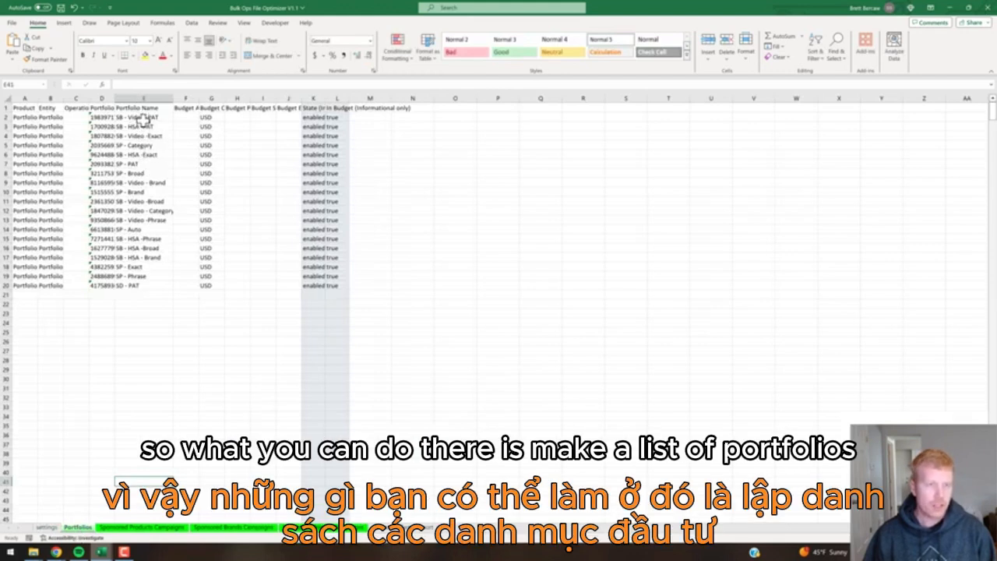
pyautogui.click(142, 228)
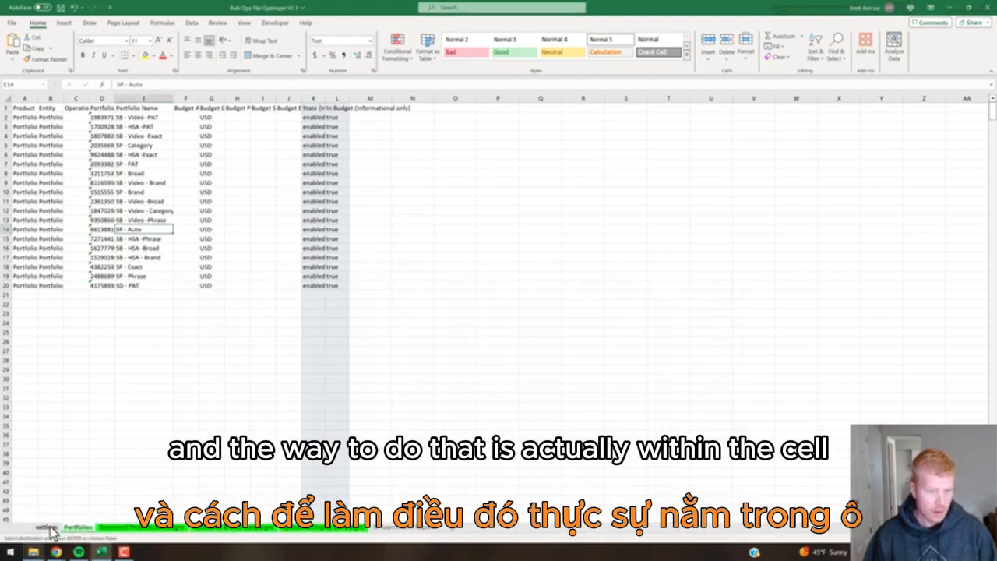
pyautogui.click(48, 530)
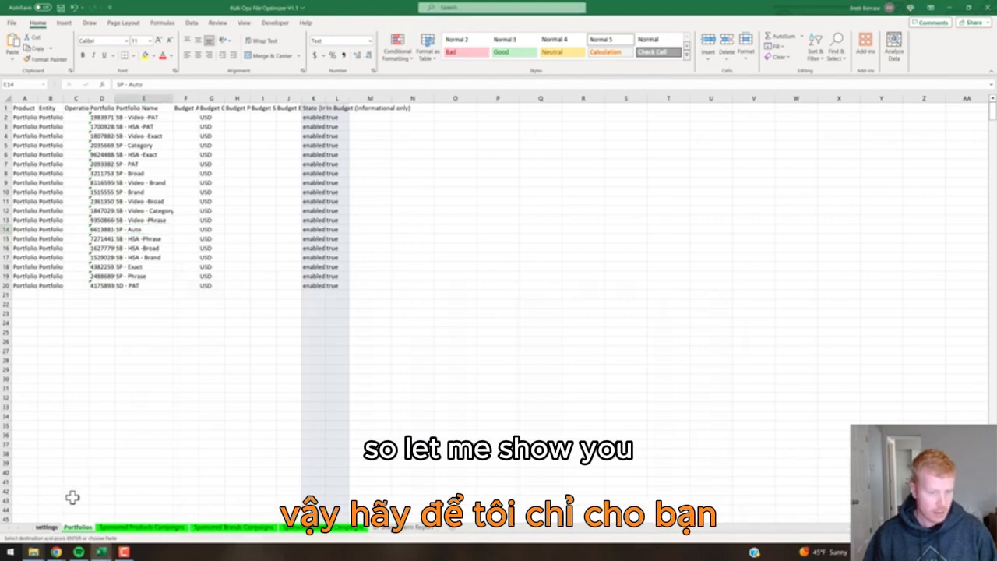
pyautogui.doubleClick(150, 330)
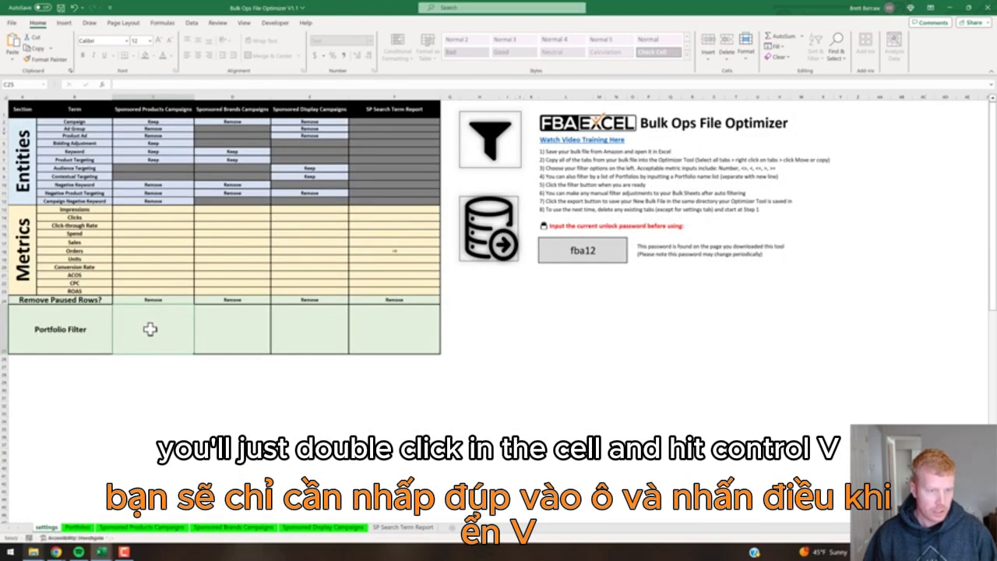
pyautogui.doubleClick(162, 326)
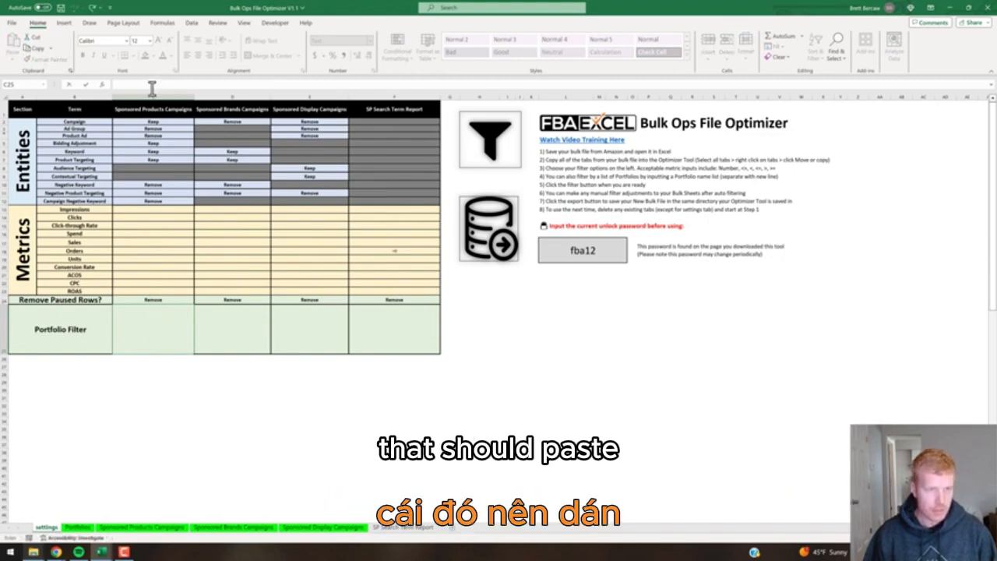
pyautogui.click(78, 527)
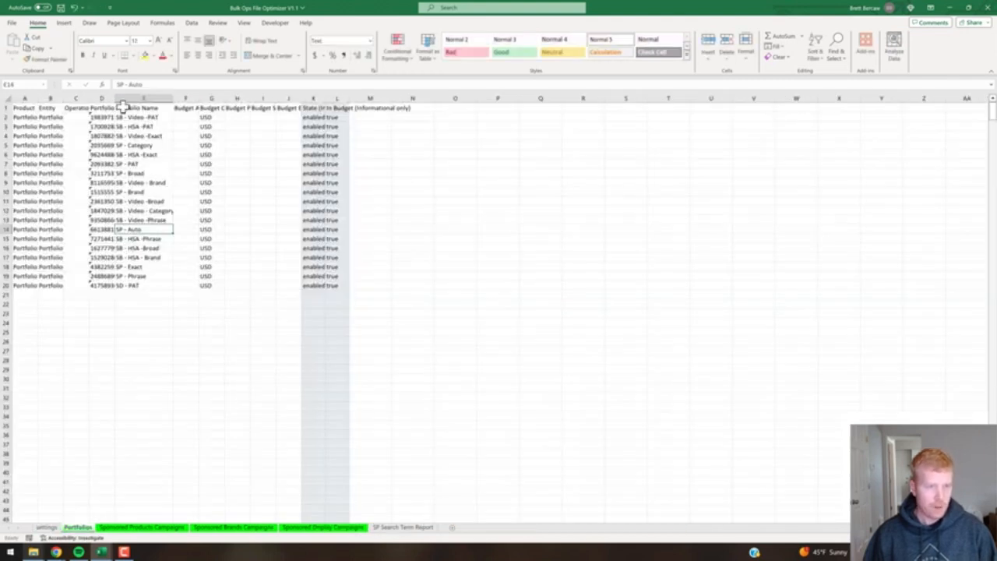
pyautogui.moveTo(143, 85); pyautogui.dragTo(113, 84)
pyautogui.hotkey('ctrl', 'c')
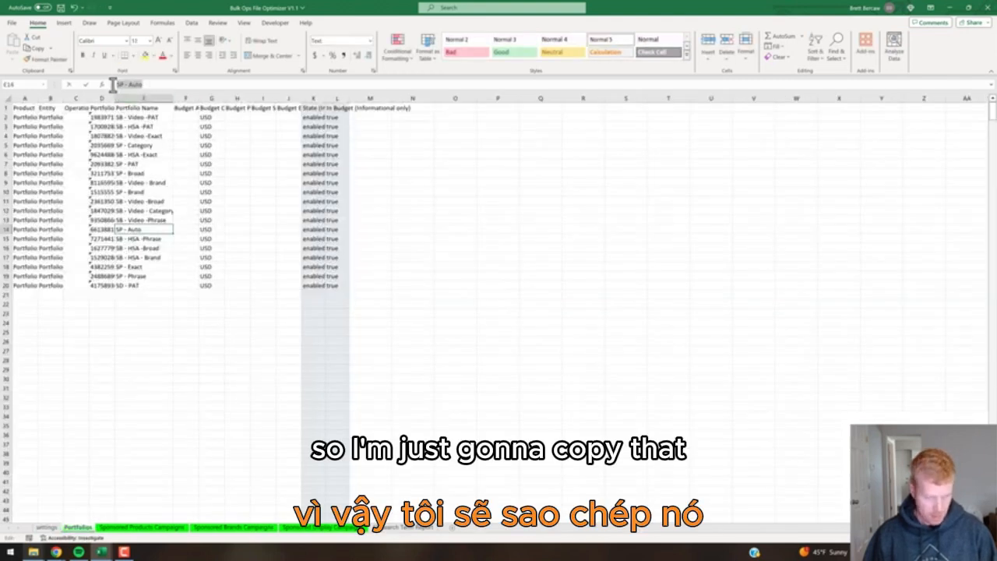
pyautogui.click(46, 527)
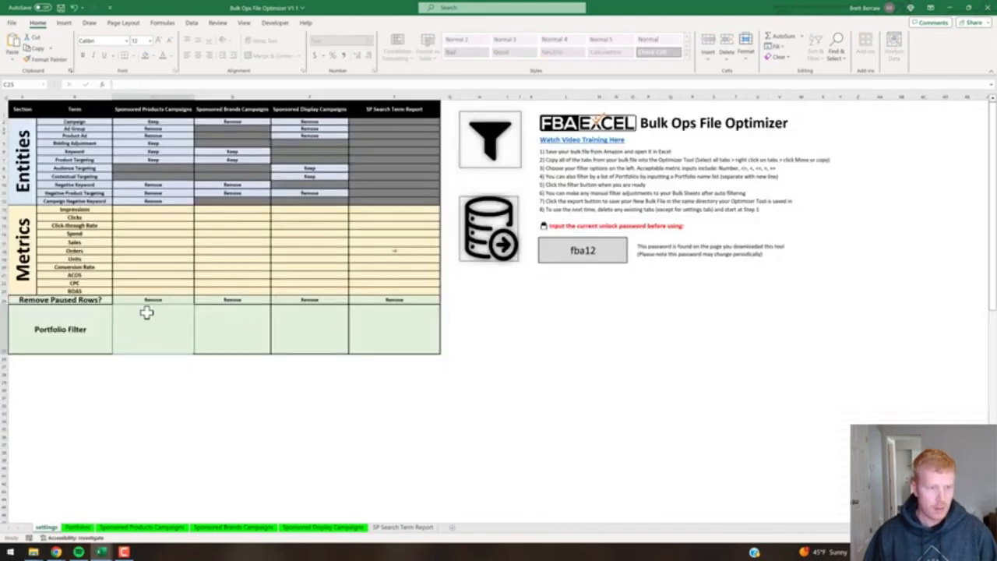
pyautogui.click(159, 84)
pyautogui.hotkey('ctrl', 'v')
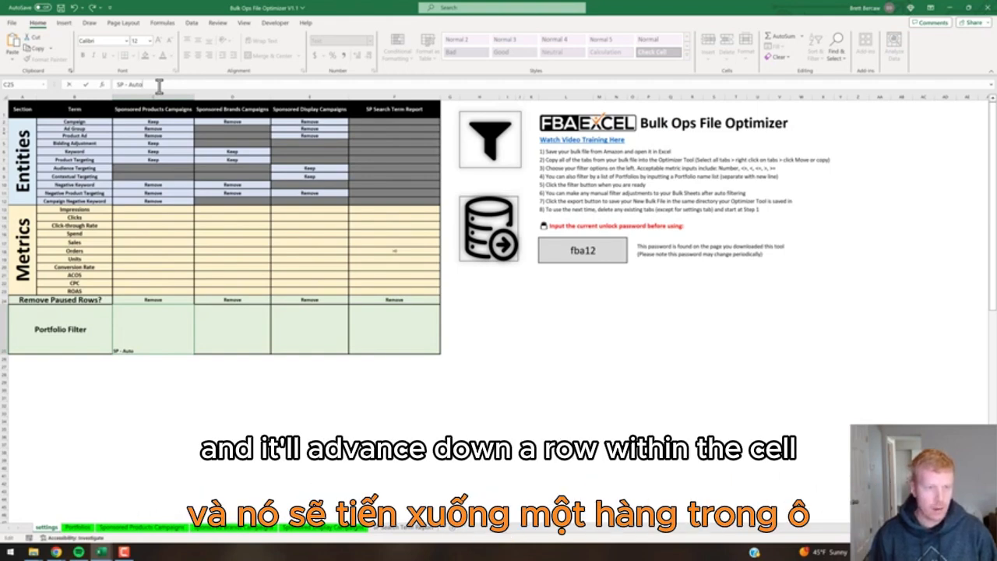
# Add port2 and port3 on separate lines below SP - Auto in that cell.
pyautogui.hotkey('alt', 'Return')
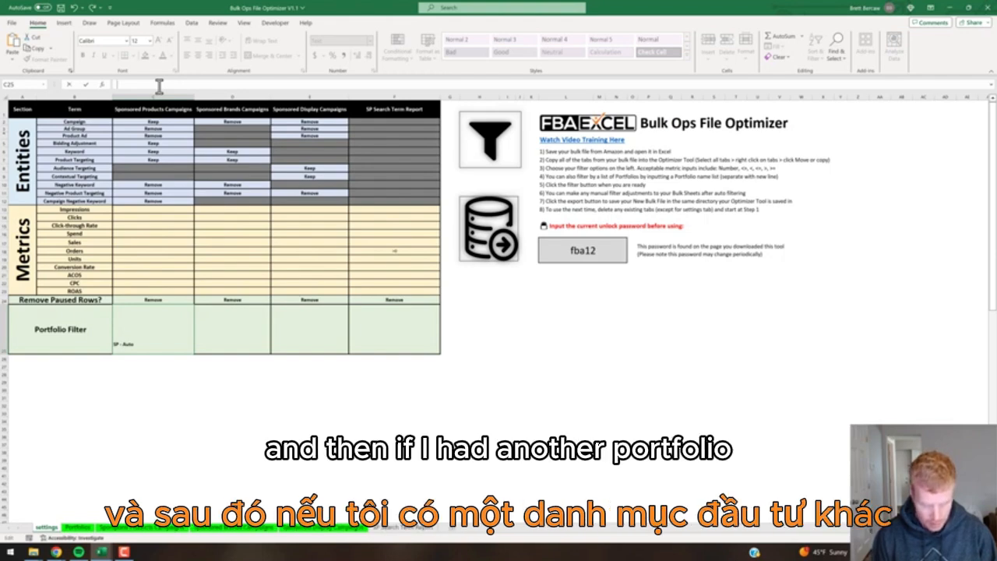
pyautogui.write('port2')
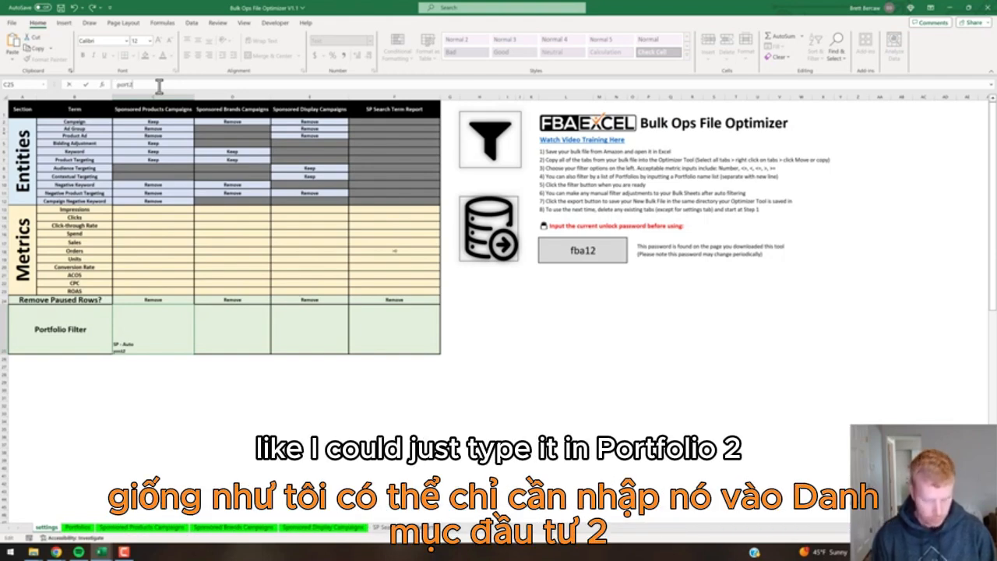
pyautogui.hotkey('alt', 'Return')
pyautogui.write('port3')
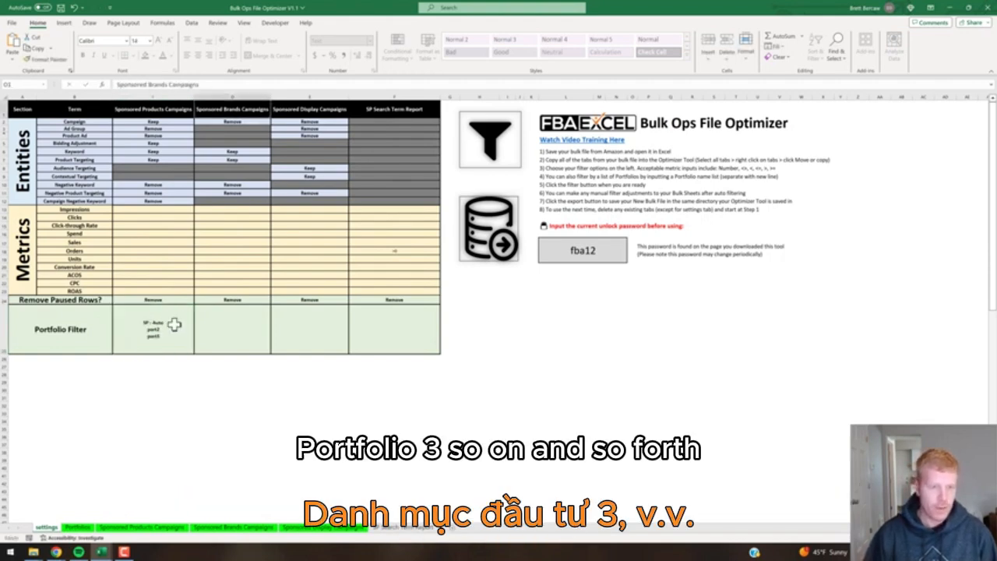
pyautogui.click(166, 327)
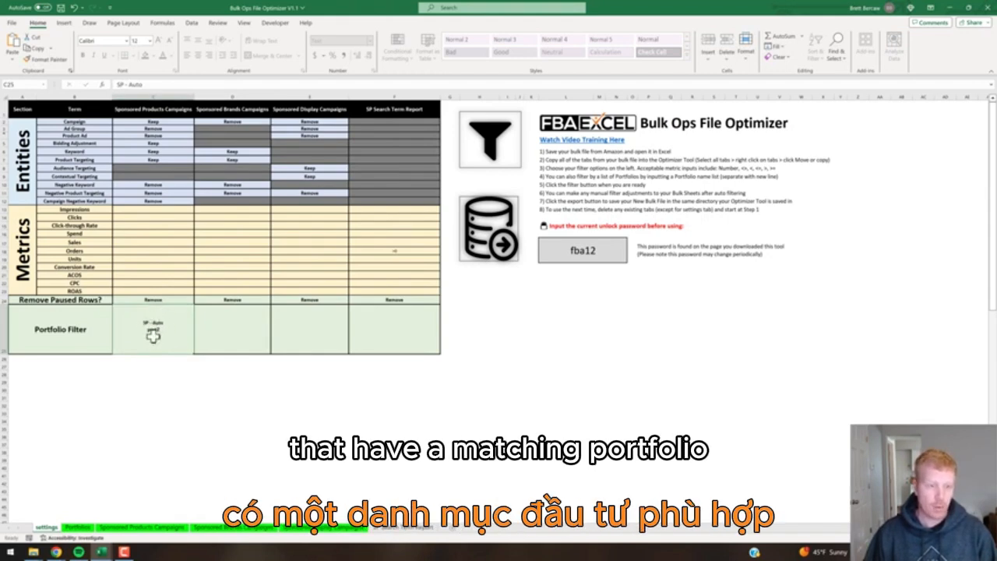
# Review the Sponsored Brands, Sponsored Display and SP Search Term Report filters, then clear the Sponsored Products portfolio names.
pyautogui.click(216, 323)
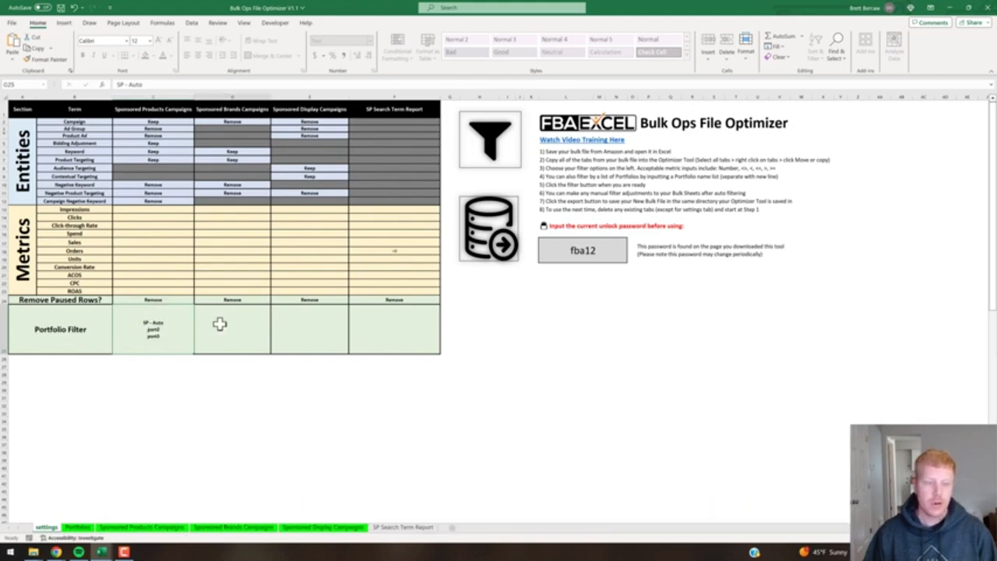
pyautogui.click(306, 326)
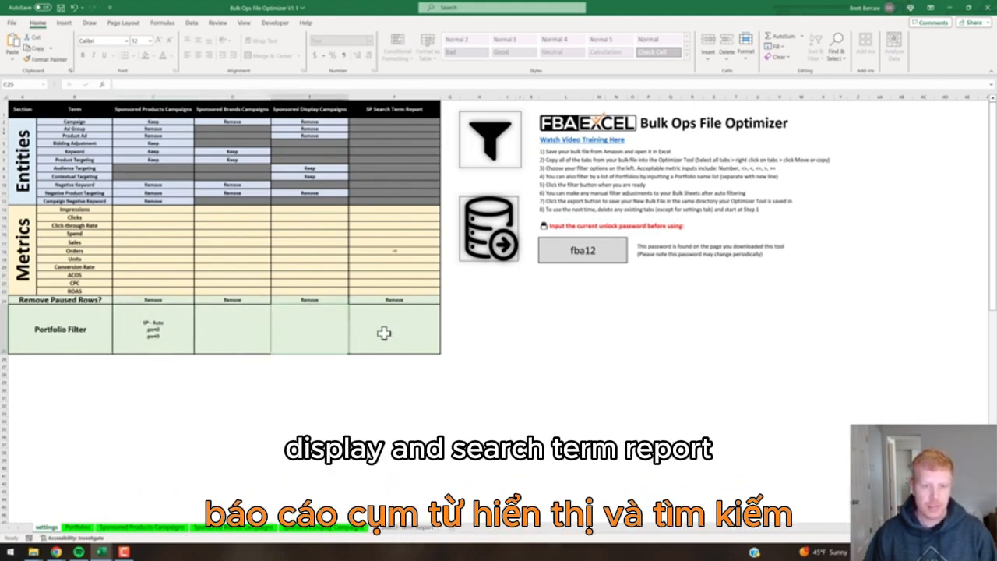
pyautogui.click(406, 331)
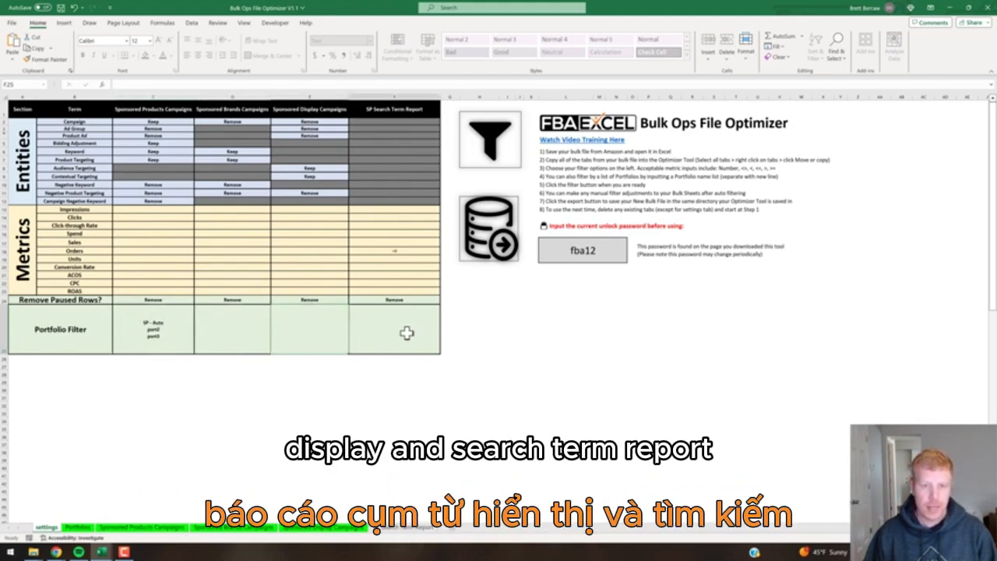
pyautogui.click(168, 327)
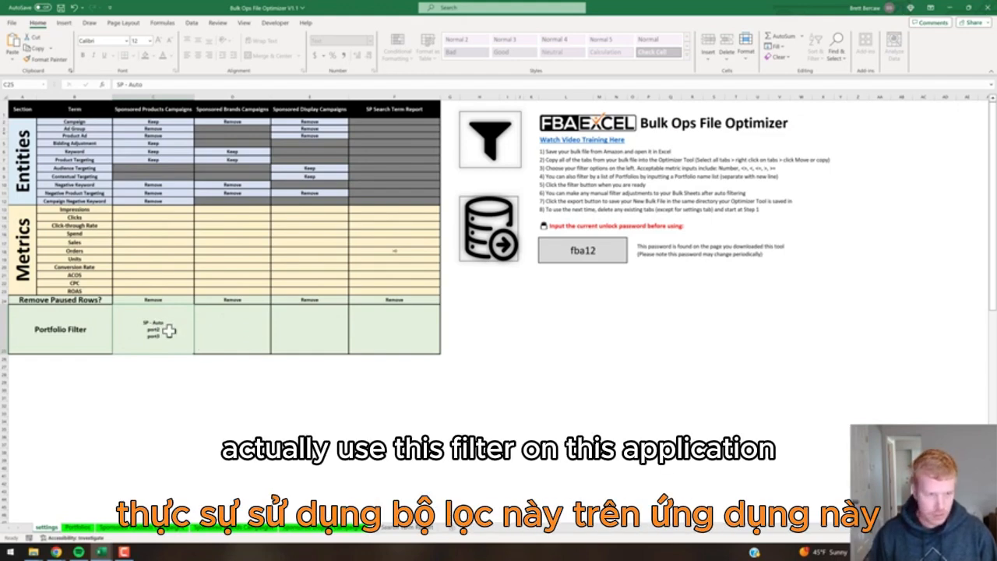
pyautogui.press('Delete')
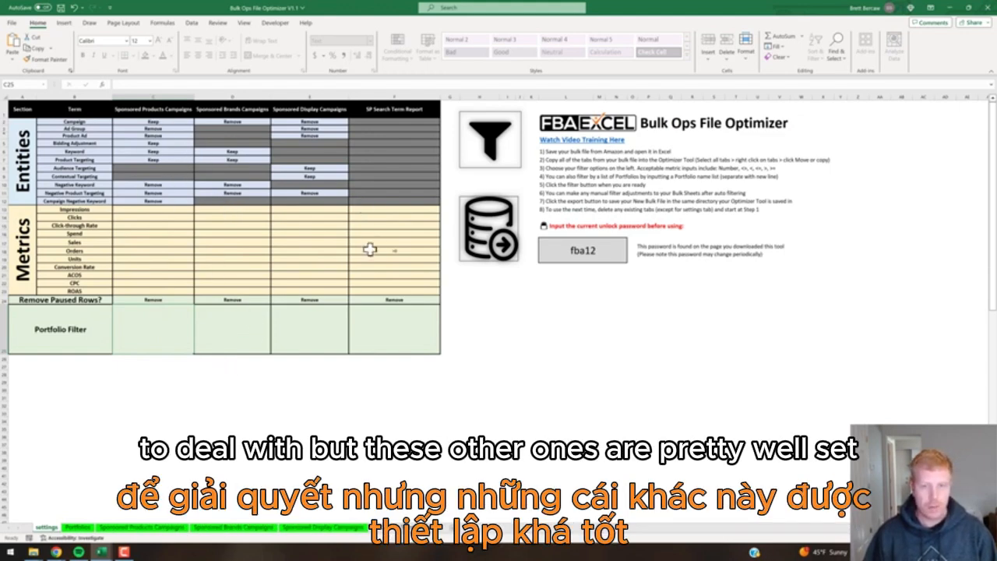
# Apply the optimizer's filters to the bulk sheets and dismiss the confirmation message.
pyautogui.click(489, 134)
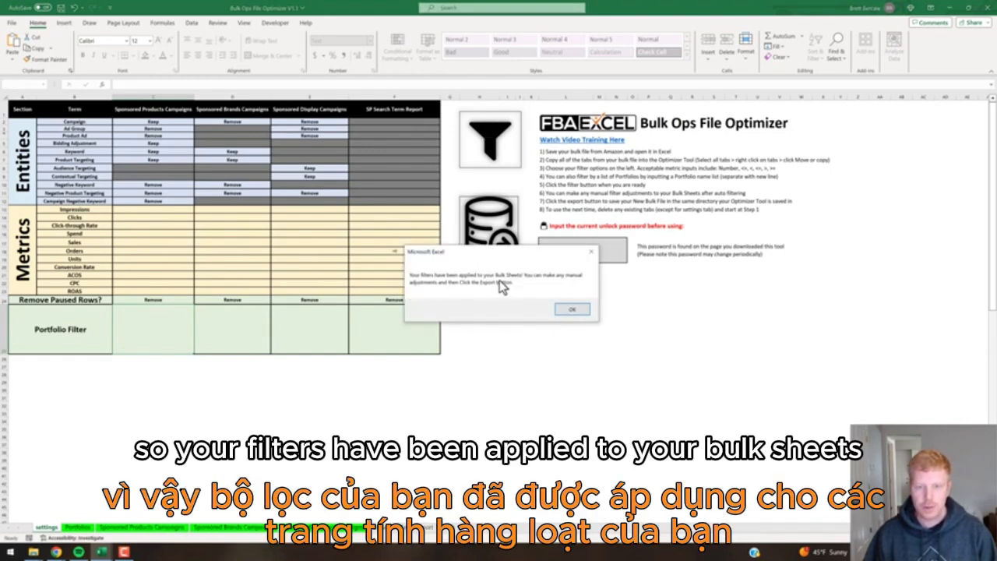
pyautogui.click(564, 311)
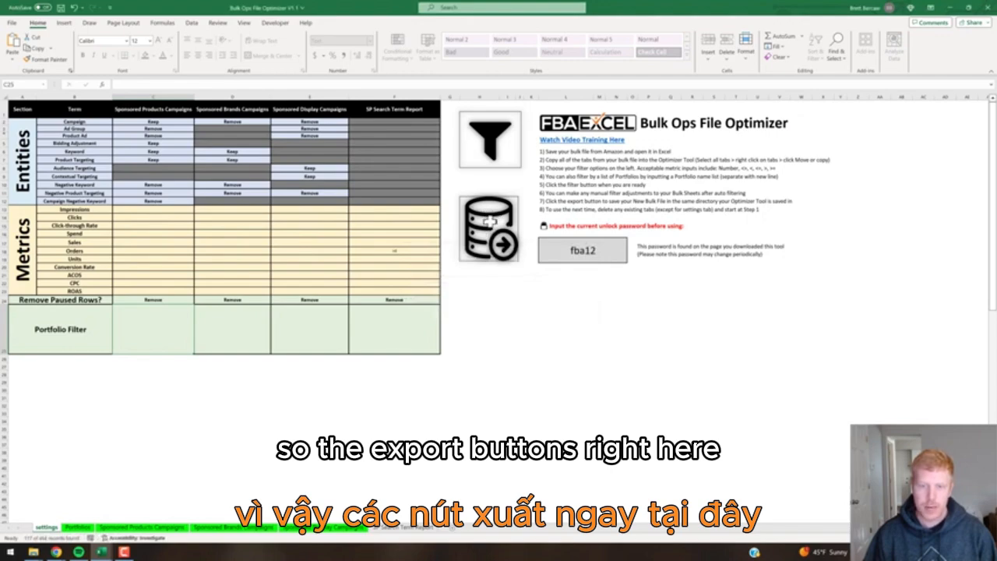
# Inspect the Sponsored Products Campaigns Entity filter unchanged, then view the filtered SP Search Term Report sheet.
pyautogui.click(130, 530)
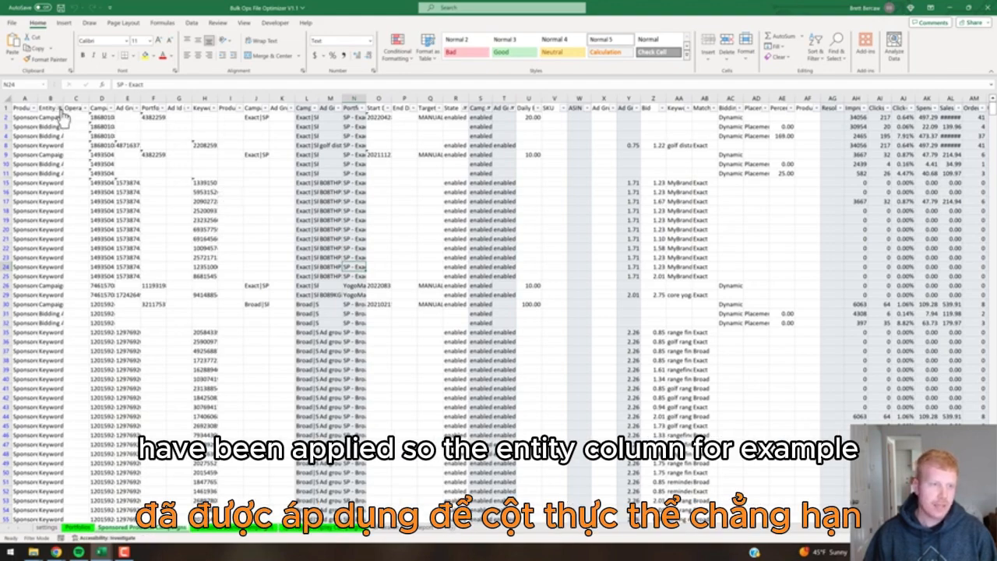
pyautogui.click(60, 110)
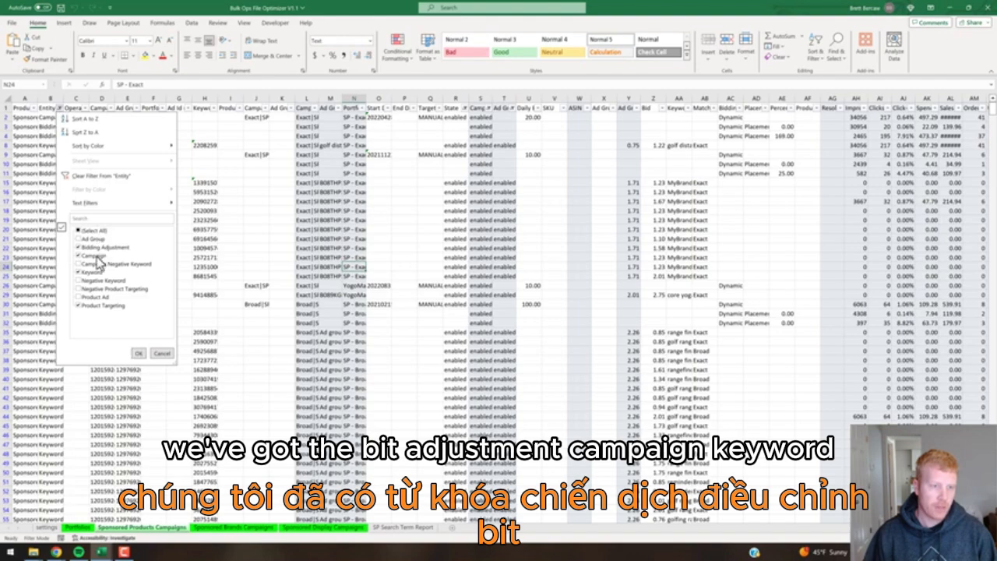
pyautogui.click(162, 353)
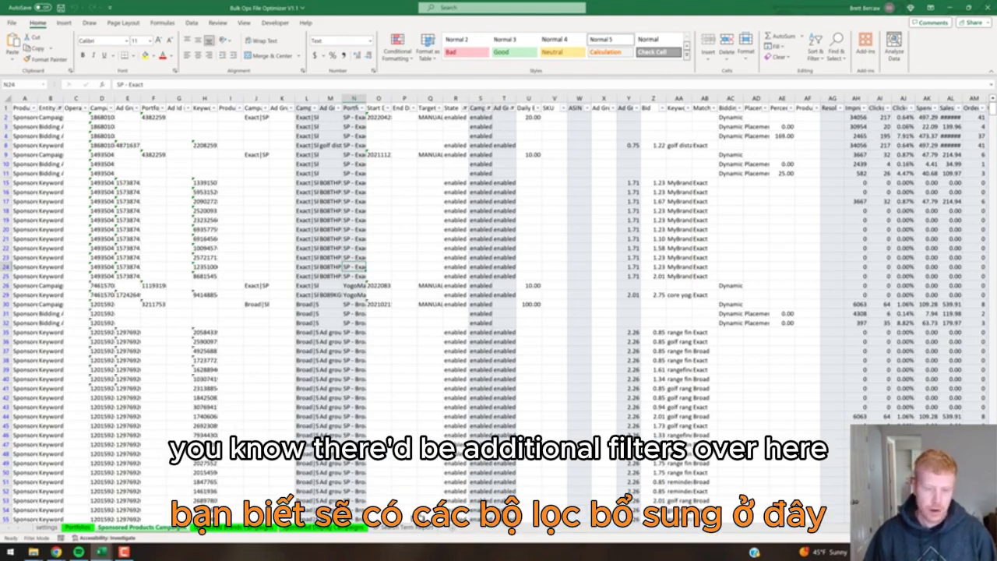
pyautogui.click(404, 528)
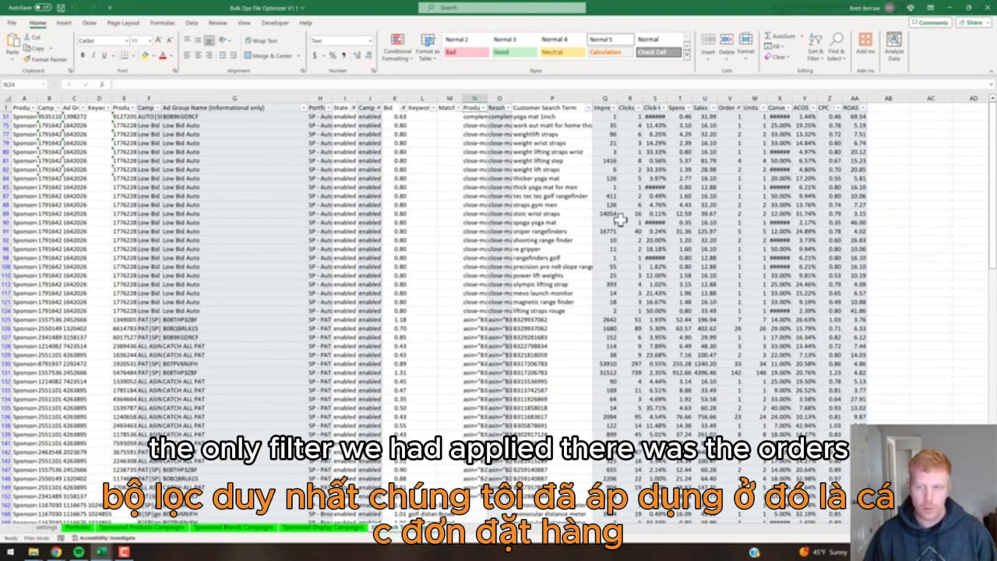
# Confirm the SP Search Term Report Orders filter is 'greater than 0', then return to settings.
pyautogui.click(739, 107)
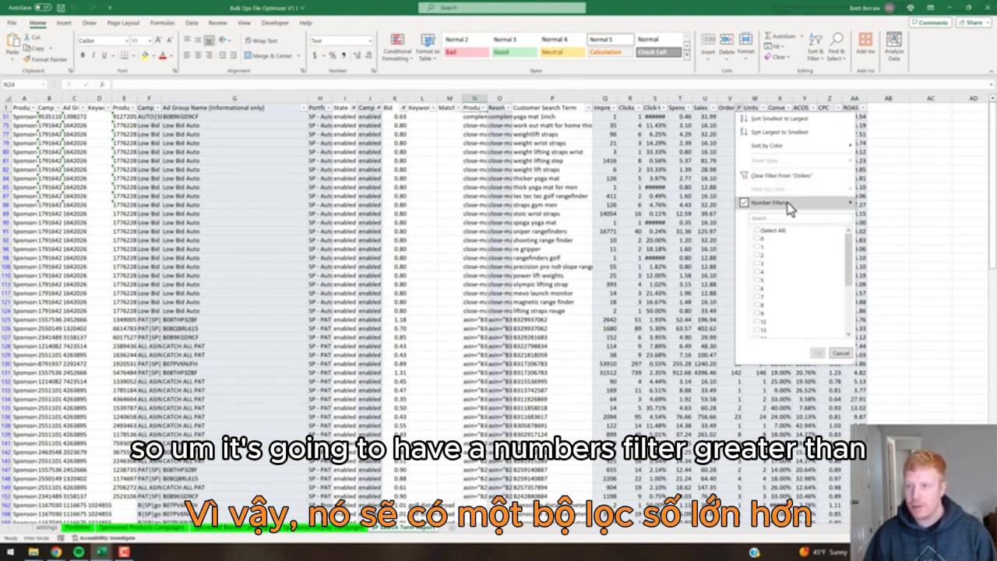
pyautogui.click(875, 237)
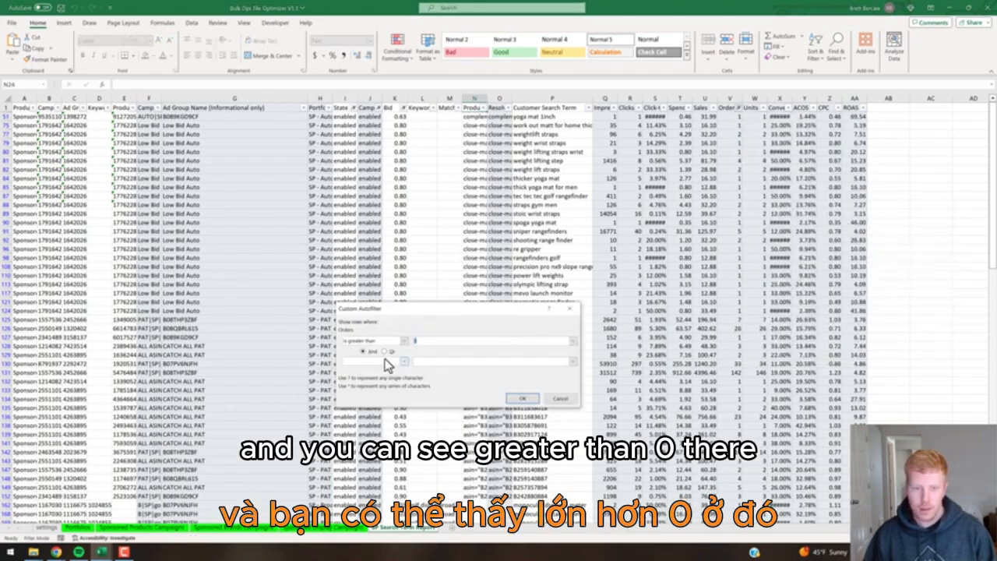
pyautogui.click(562, 399)
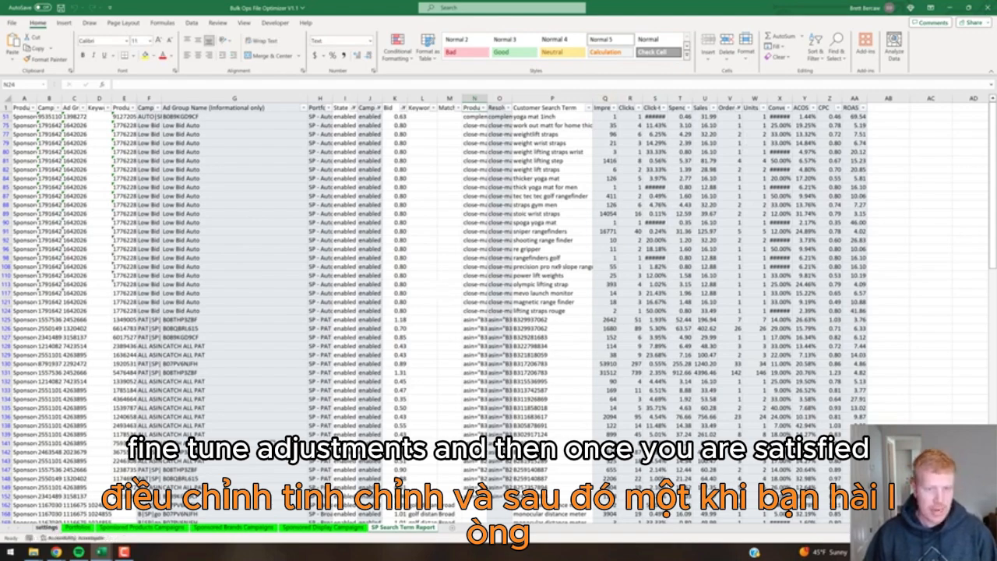
pyautogui.click(48, 528)
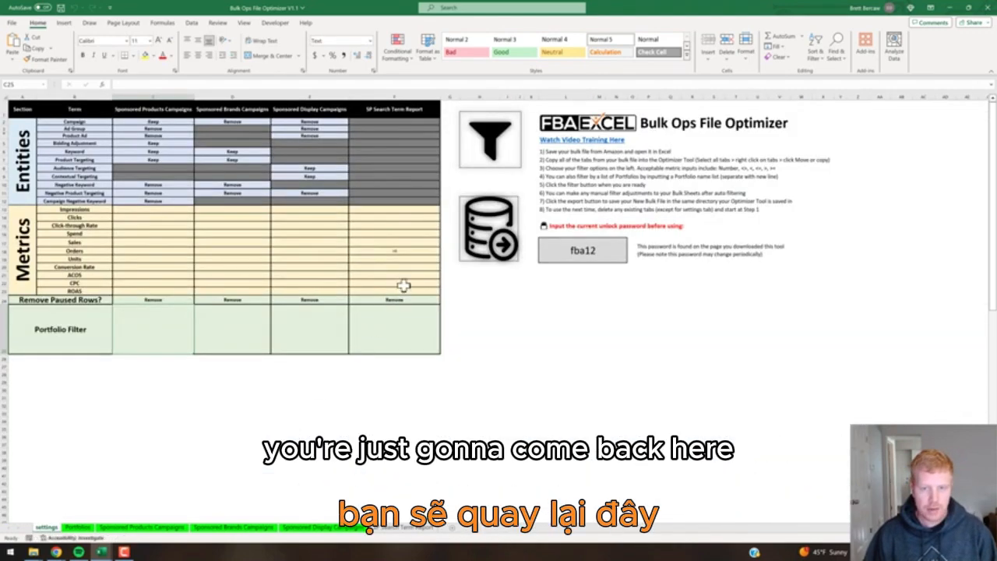
# Export the filtered bulk file to the optimizer's folder and dismiss the export confirmation.
pyautogui.click(494, 234)
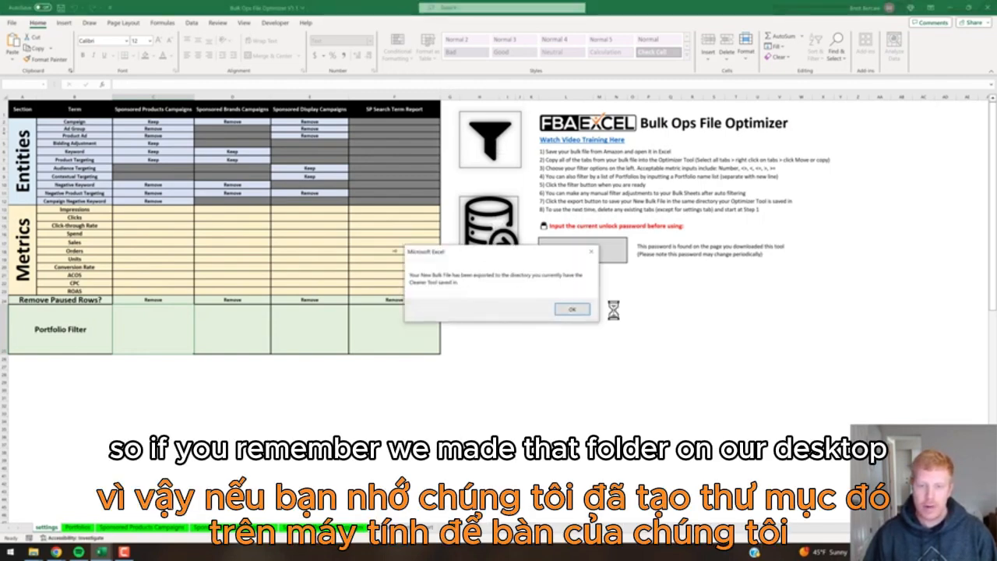
pyautogui.click(573, 311)
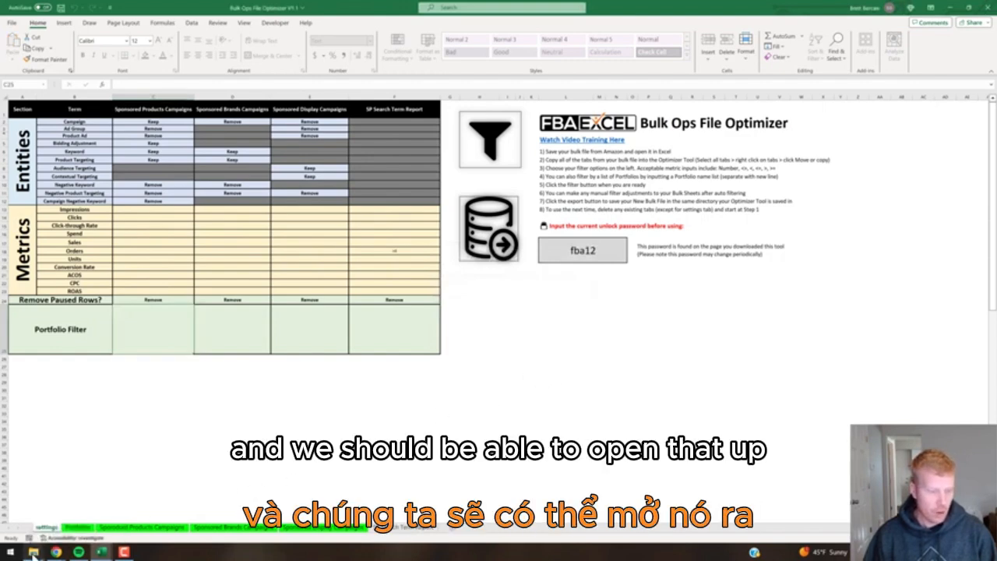
# Check the bulk sheet optimizer tool folder for export_data_12-Dec-2023 1422, then return to AdTactix in Chrome.
pyautogui.click(34, 553)
pyautogui.click(195, 483)
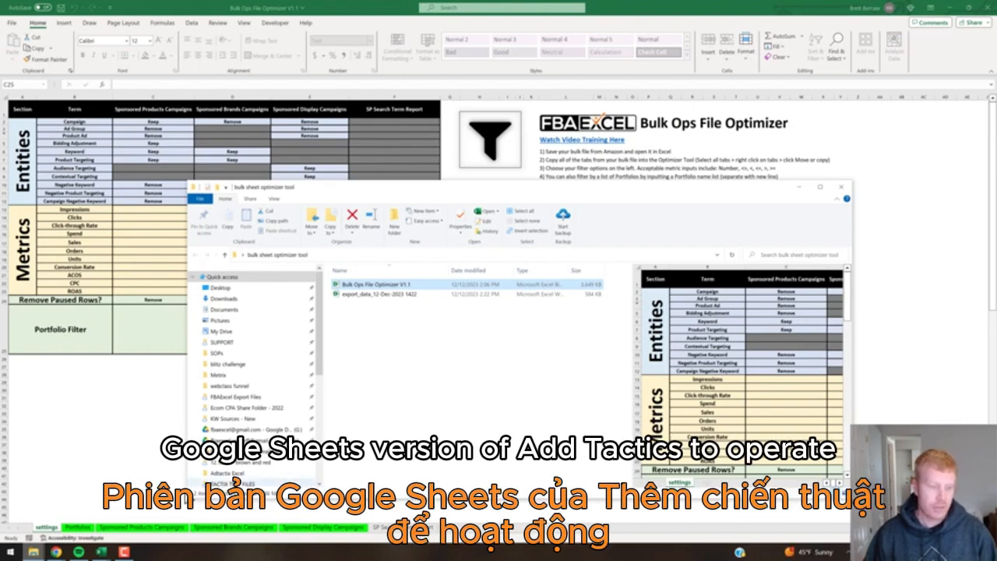
pyautogui.moveTo(56, 551)
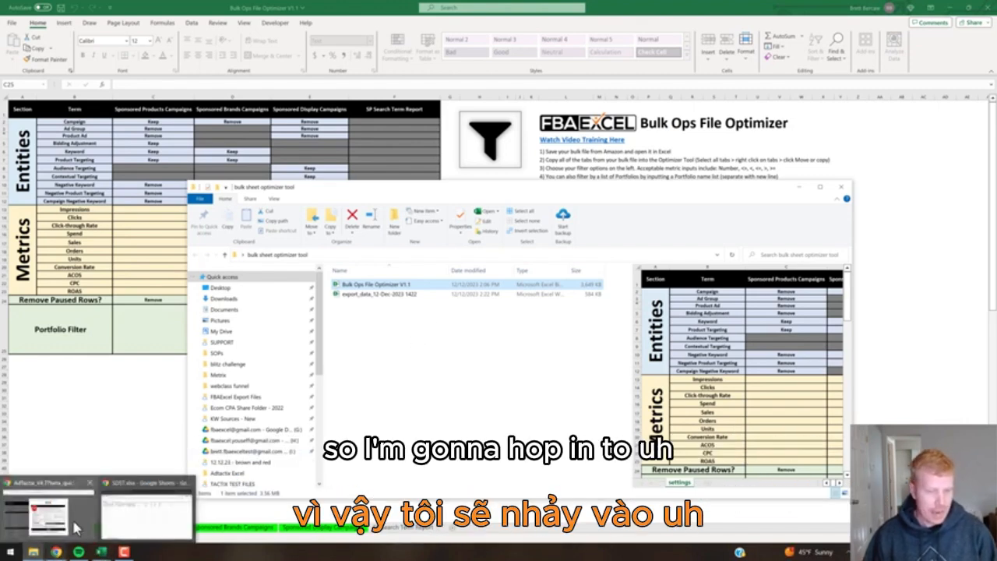
pyautogui.click(49, 513)
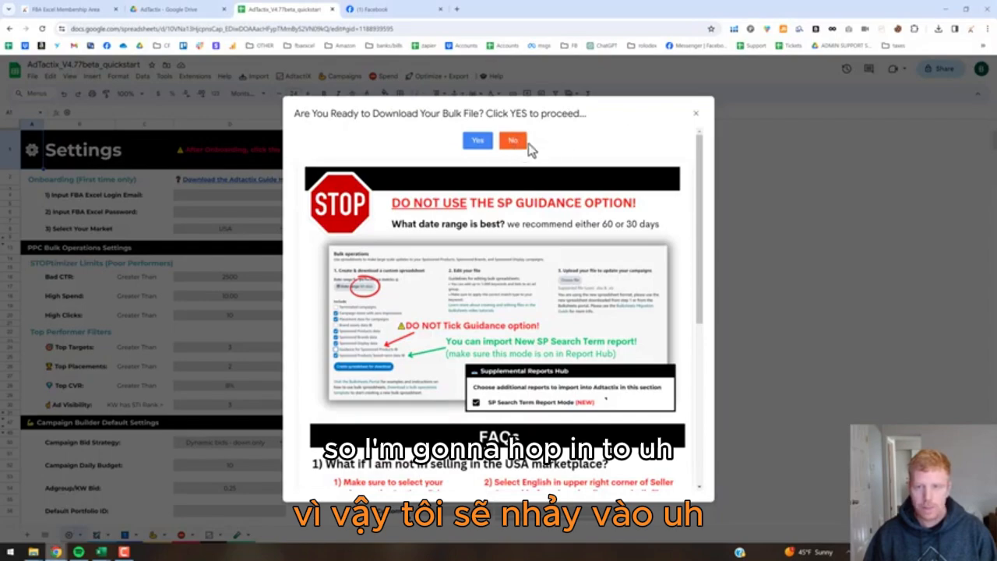
# Decline a new bulk download and import export_data_12-Dec-2023 1422.xlsx from Desktop as new sheets.
pyautogui.click(512, 140)
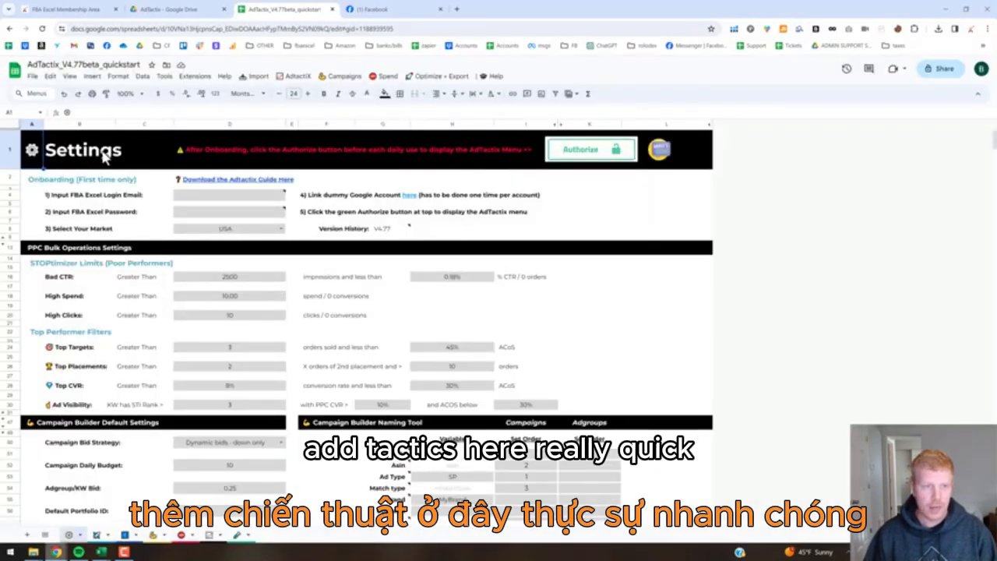
pyautogui.click(32, 77)
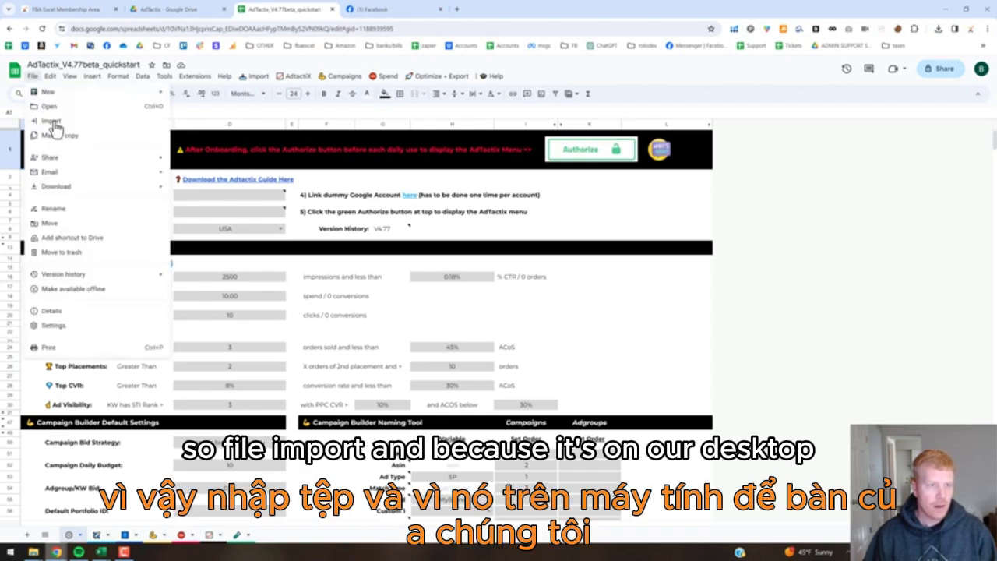
pyautogui.click(52, 121)
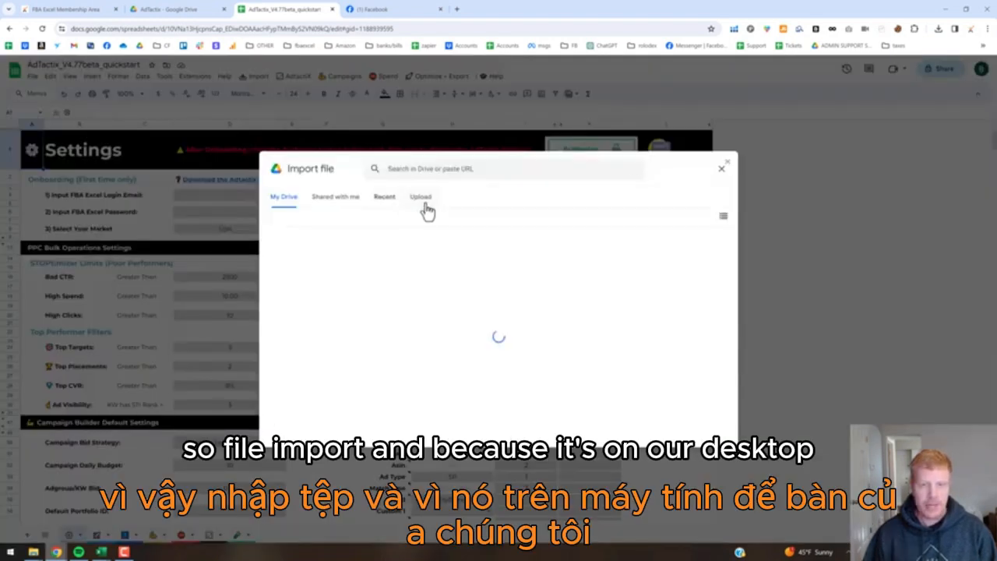
pyautogui.click(422, 201)
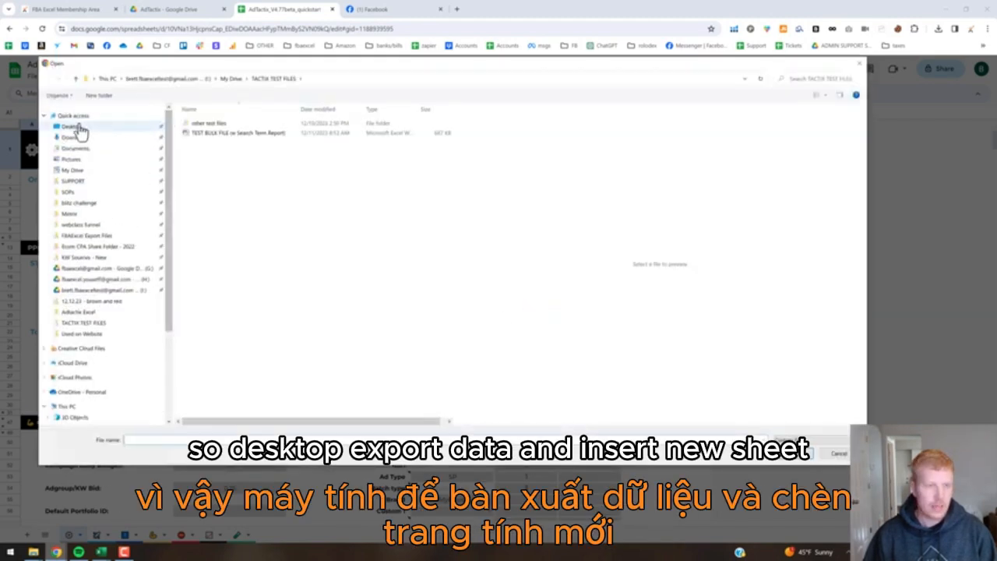
pyautogui.click(78, 127)
pyautogui.doubleClick(233, 125)
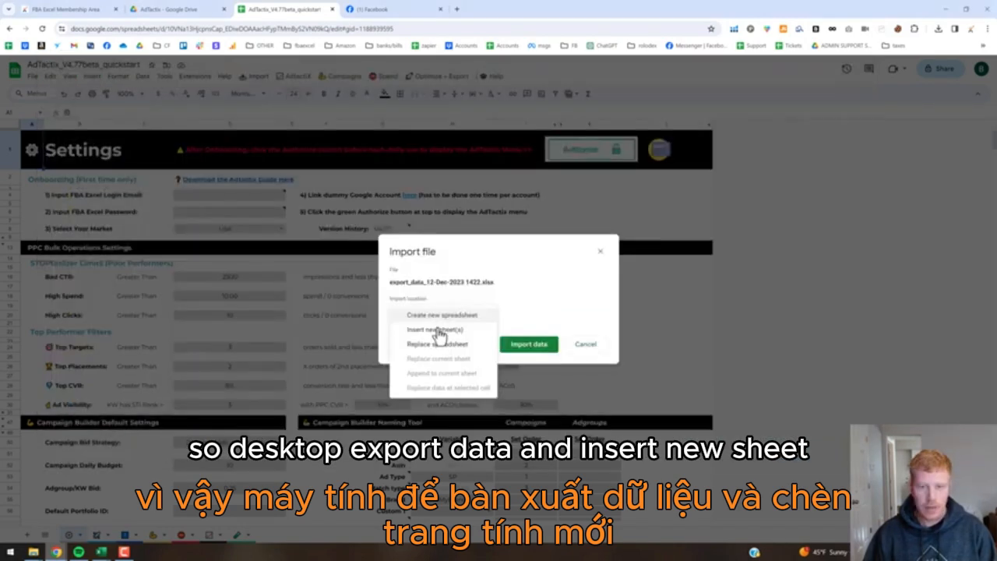
pyautogui.click(430, 334)
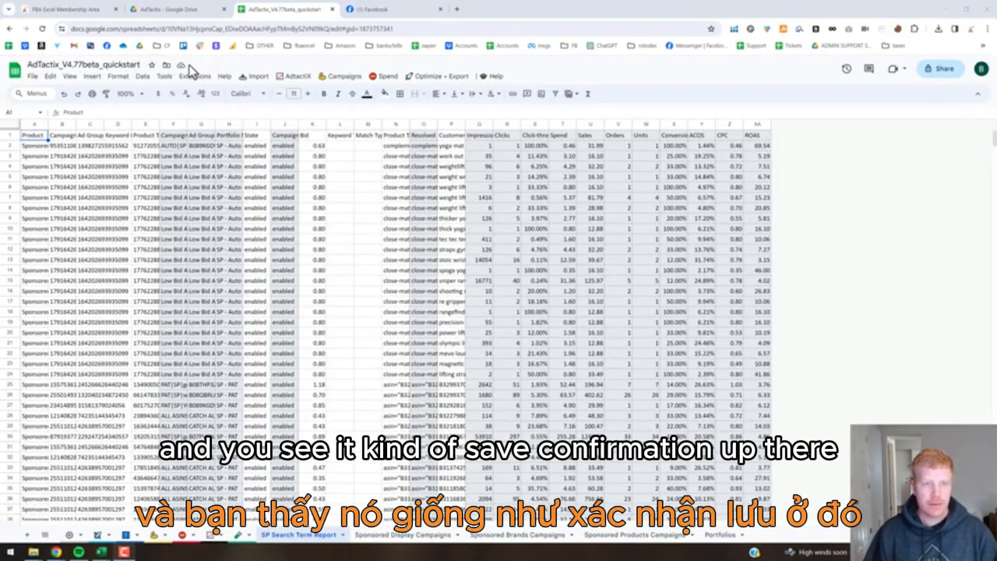
# Check the AdTactix Import menu's Manage Supplemental Data option, then view Settings' Supplemental Reports Hub.
pyautogui.click(256, 81)
pyautogui.moveTo(269, 122)
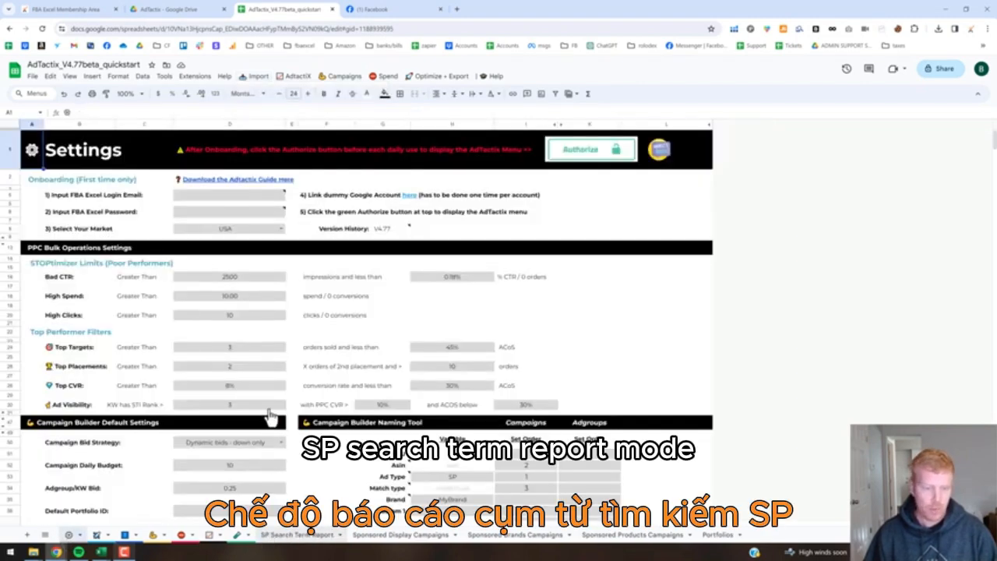
pyautogui.scroll(-10, 281, 399)
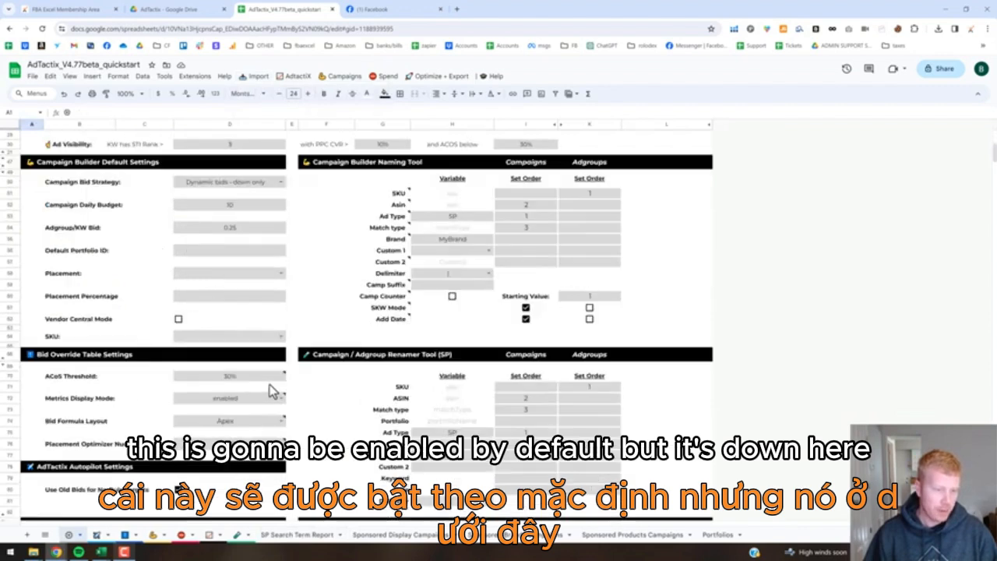
pyautogui.scroll(-3, 89, 428)
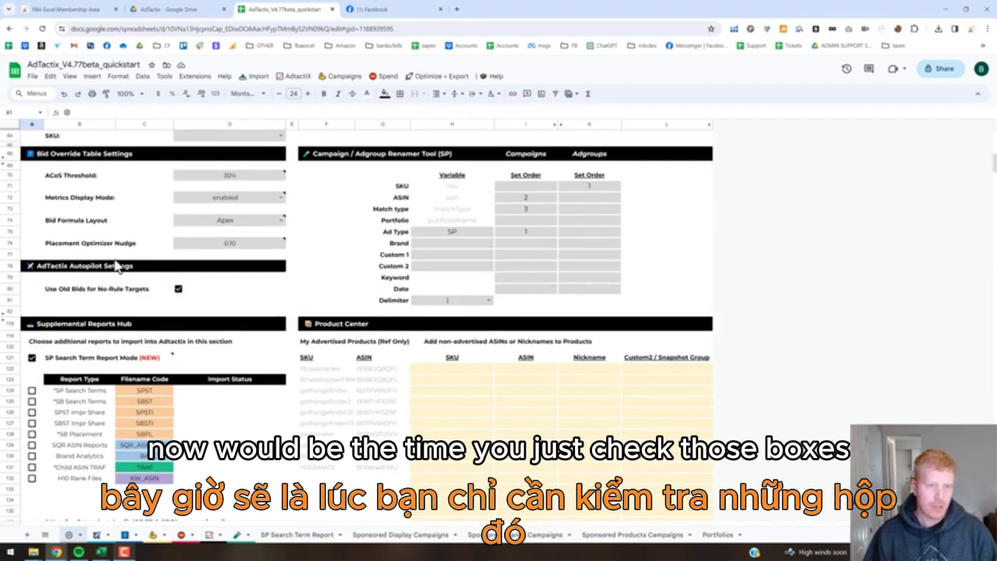
# Run AdTactix Import > 3) SYNC ALL DATA, confirm Yes, and acknowledge the completion message.
pyautogui.click(259, 77)
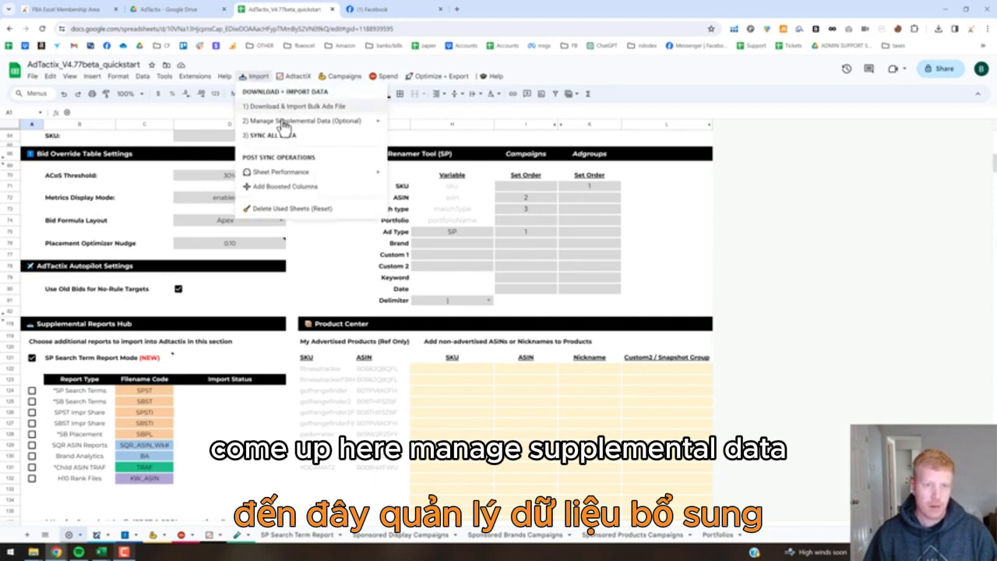
pyautogui.moveTo(319, 124)
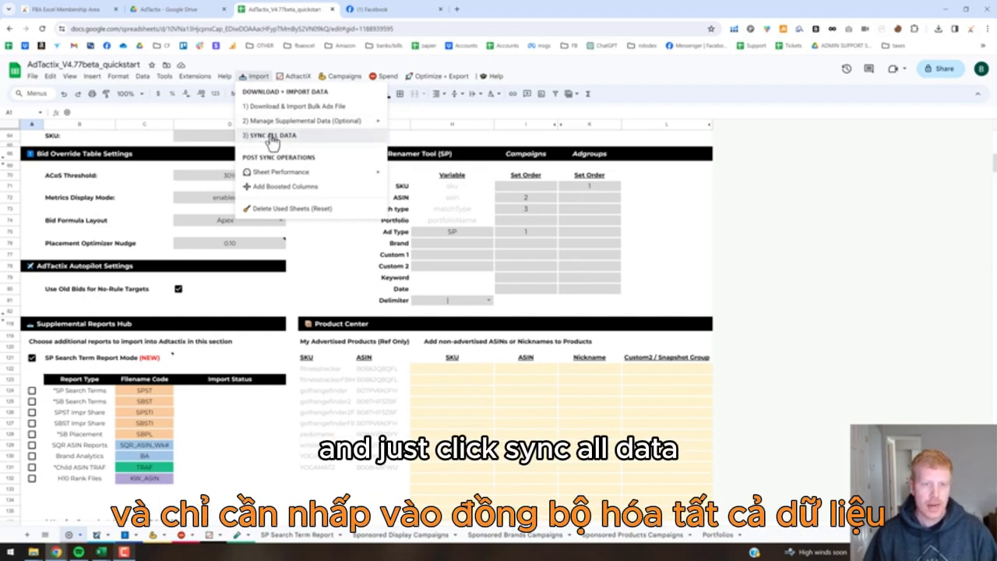
pyautogui.click(272, 137)
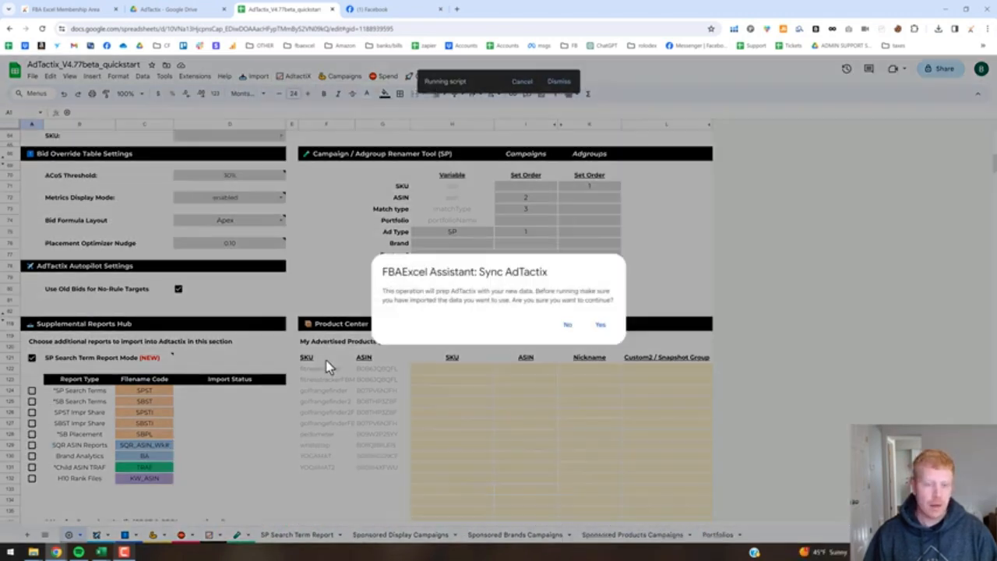
pyautogui.click(601, 326)
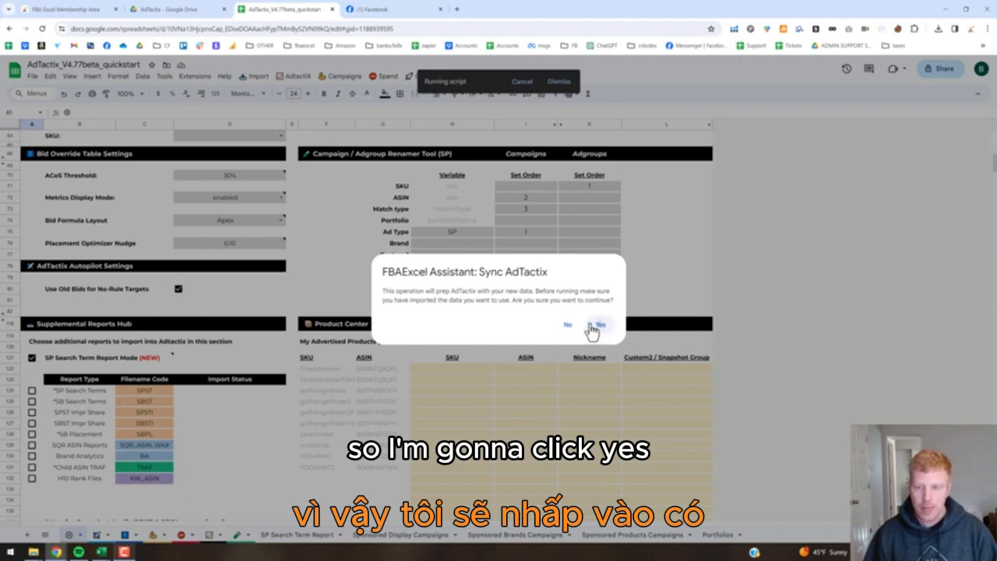
pyautogui.click(604, 400)
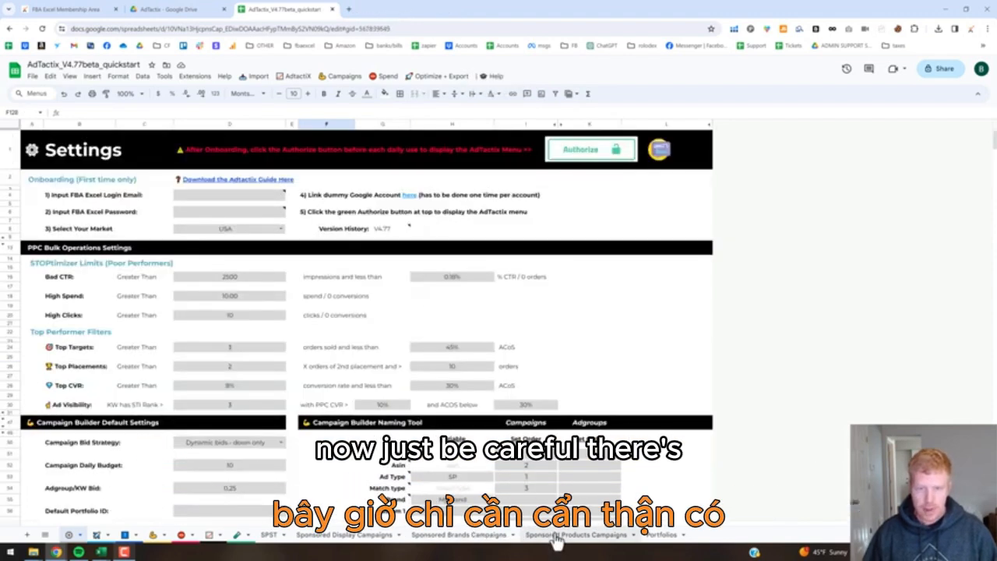
# Switch to the Sponsored Products Campaigns sheet and review its ASINS column, Campaign, Bidding Adjustment and Keyword rows.
pyautogui.click(555, 536)
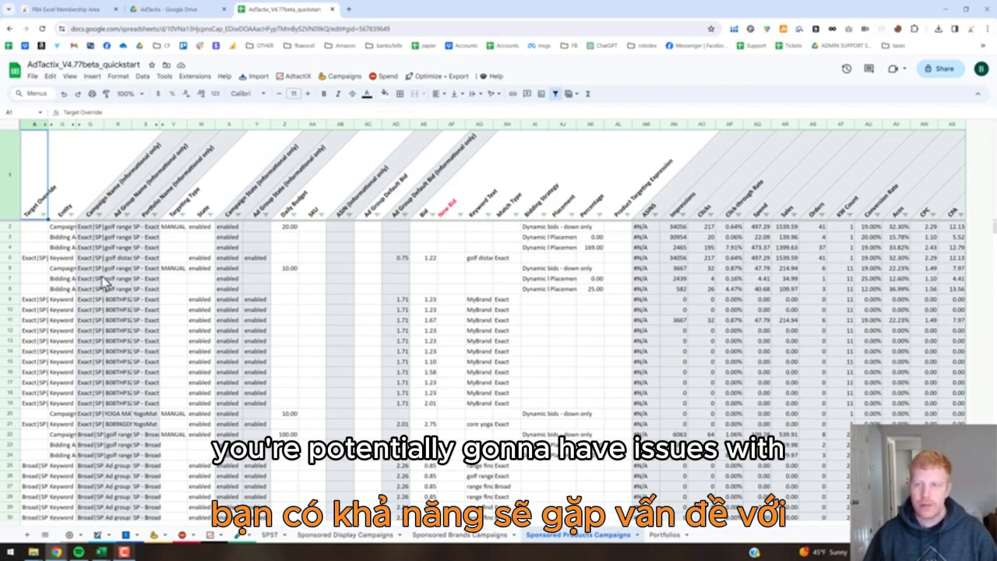
pyautogui.click(640, 126)
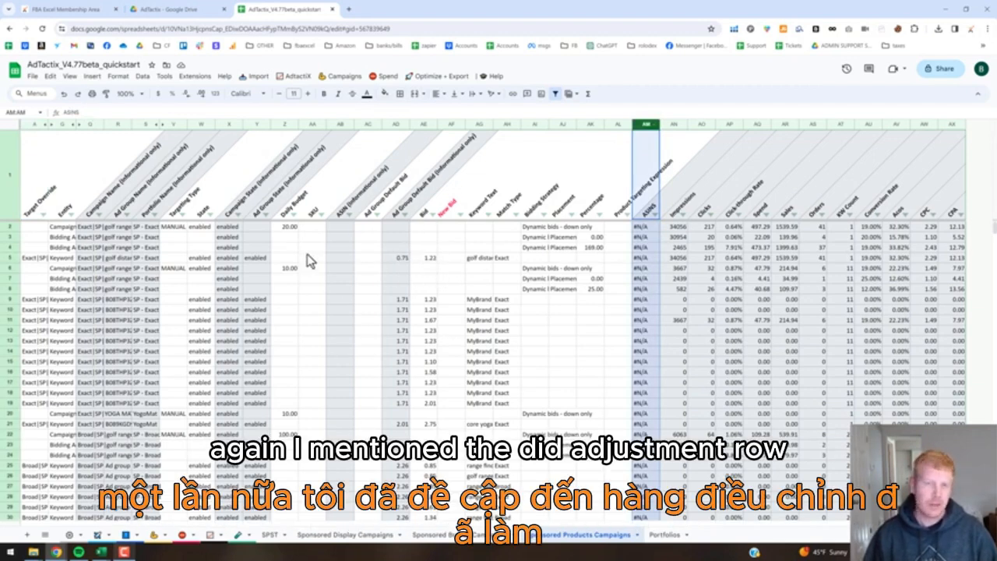
pyautogui.click(64, 239)
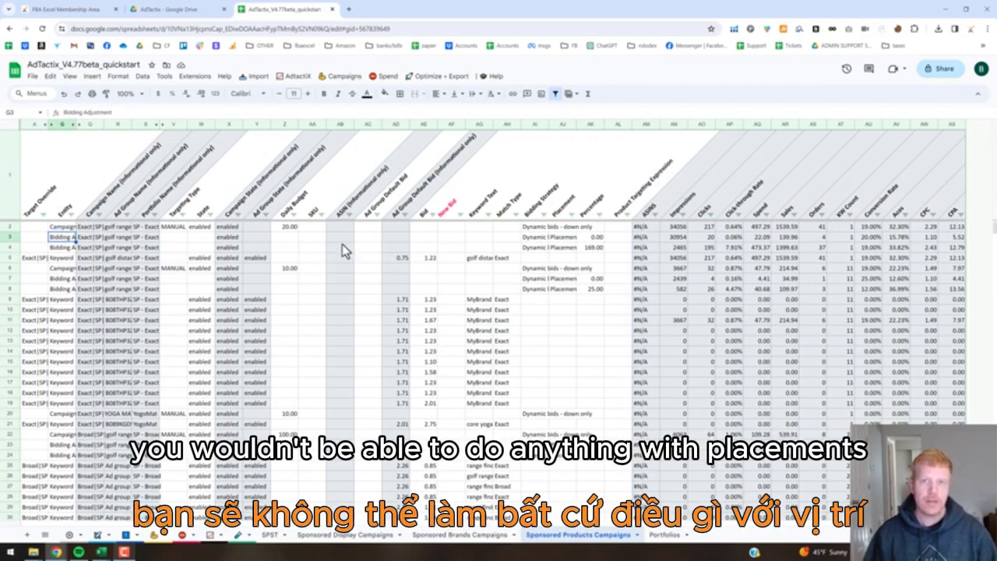
pyautogui.press('Up')
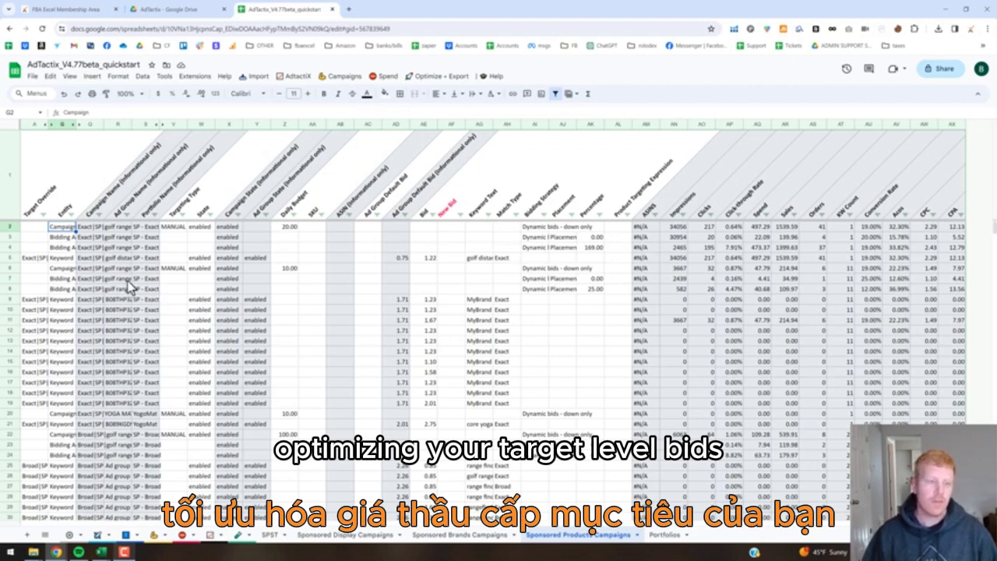
pyautogui.click(67, 301)
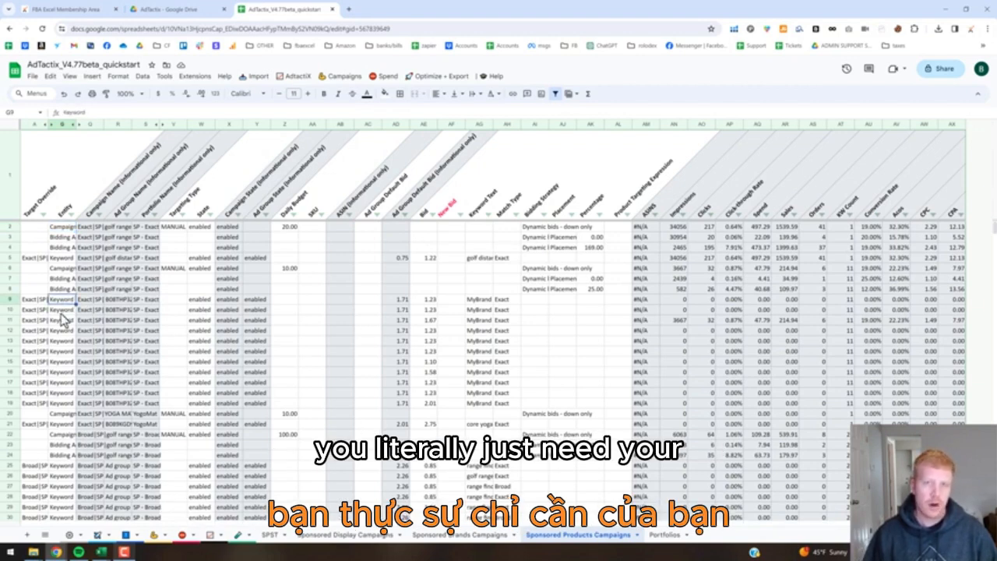